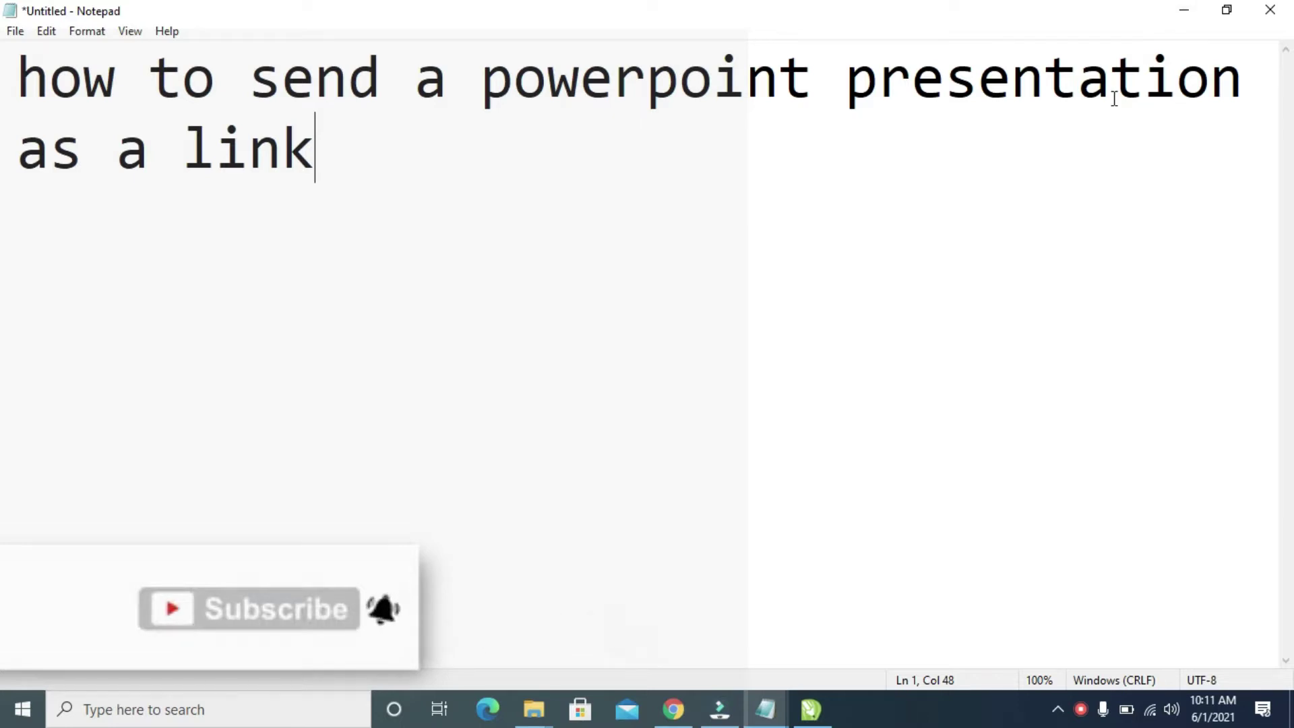
- Minimize Notepad and select the Photo Album presentation on the desktop
click(1180, 17)
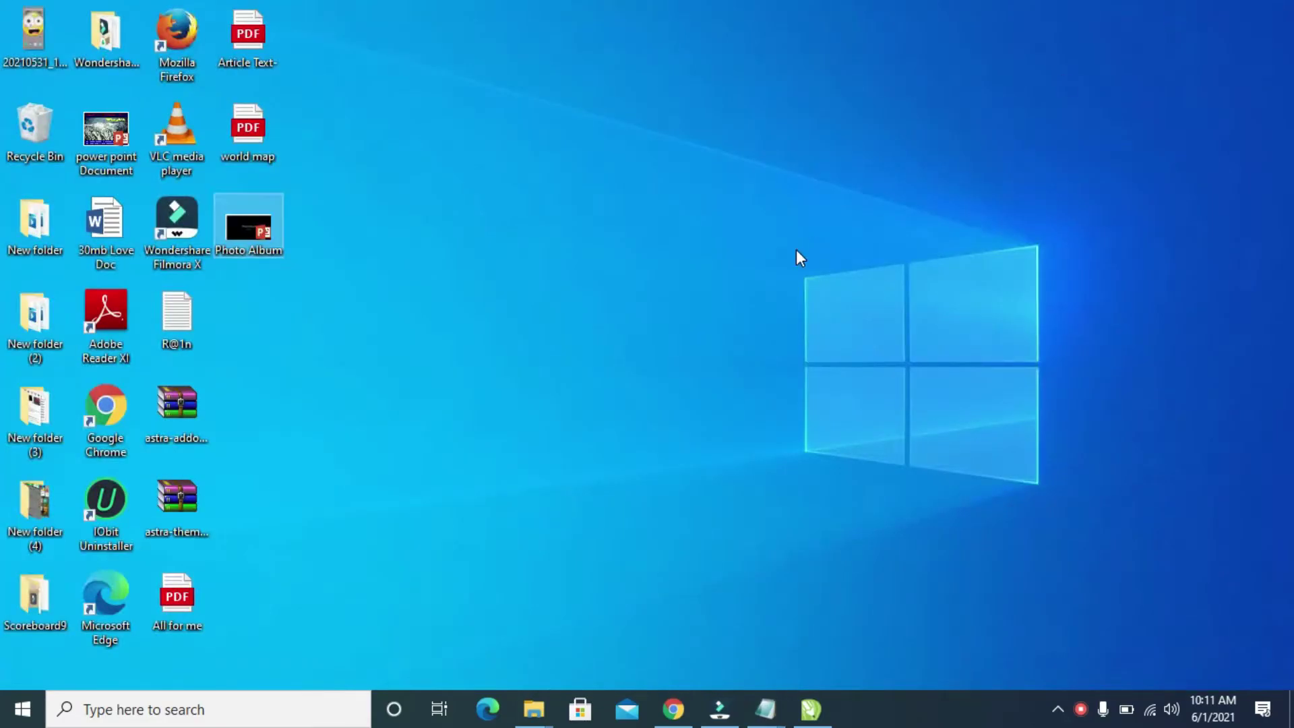
double_click(261, 231)
- Restore Chrome, close the old Drive tab, and open Google Drive from the Google apps grid
click(672, 713)
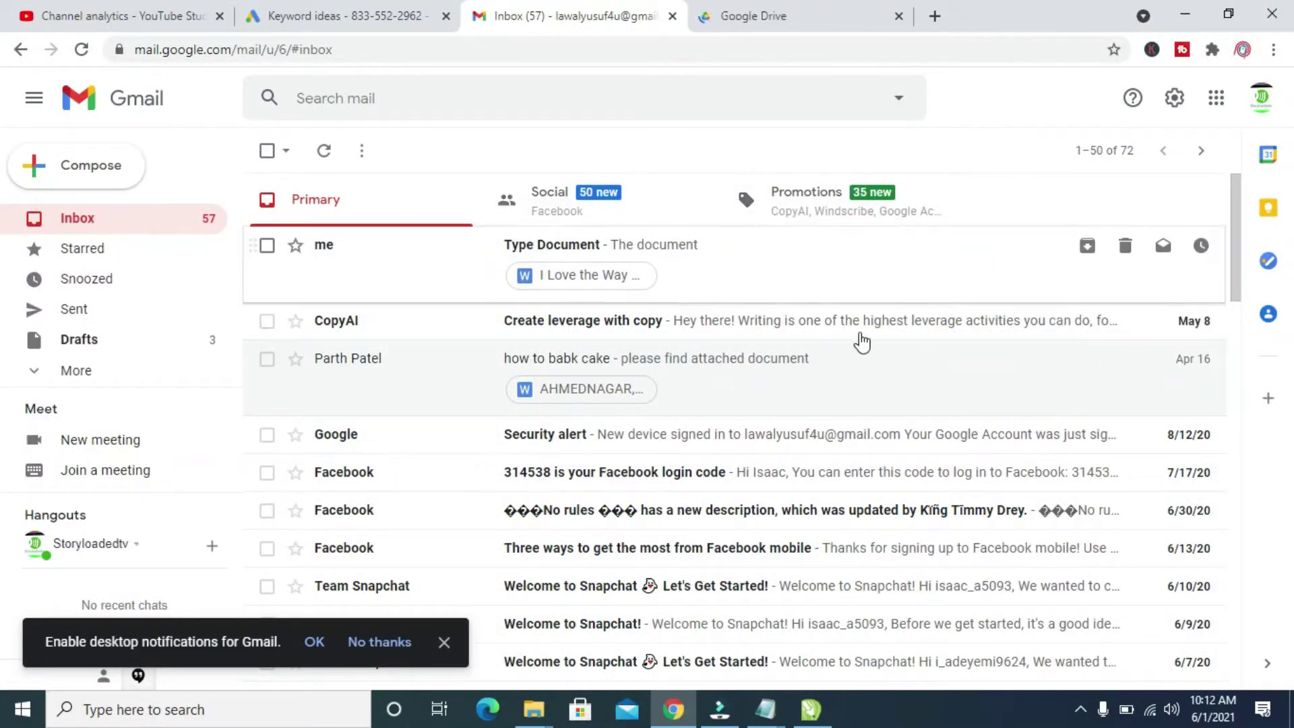
click(900, 15)
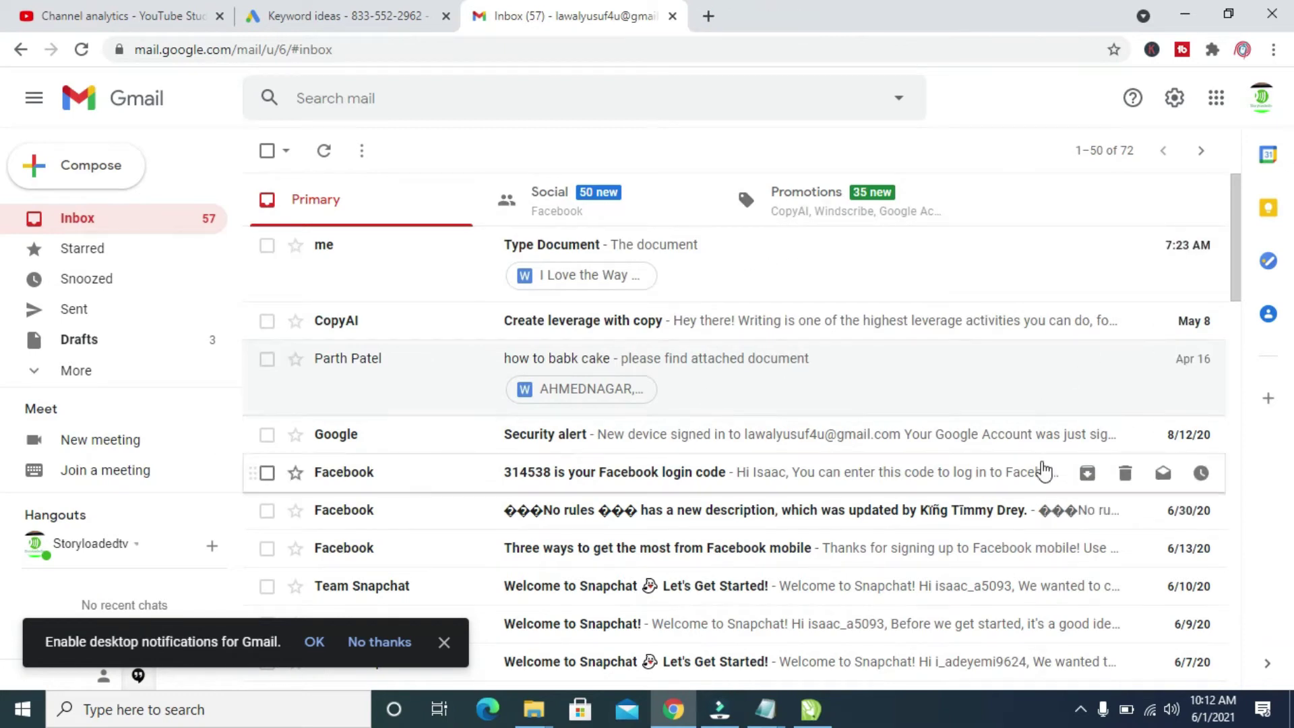
scroll(1238, 316, down, 5)
drag(1239, 331, 1237, 200)
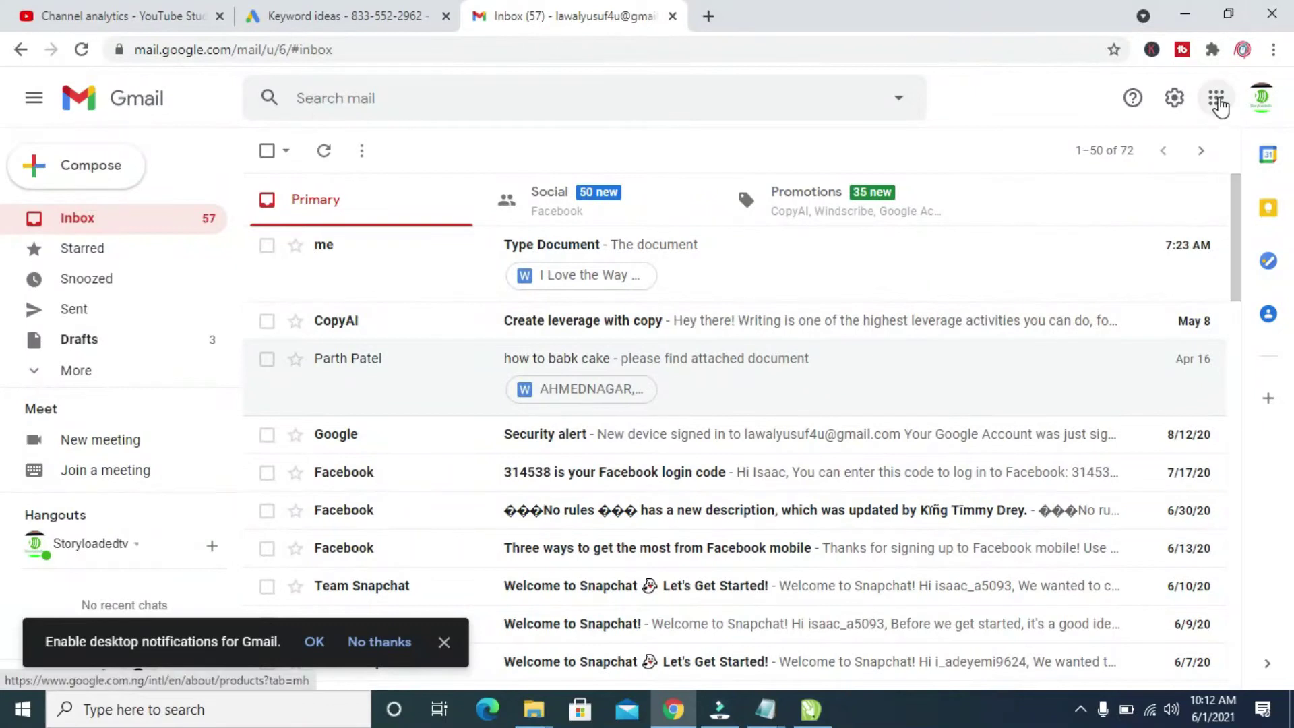
click(1219, 101)
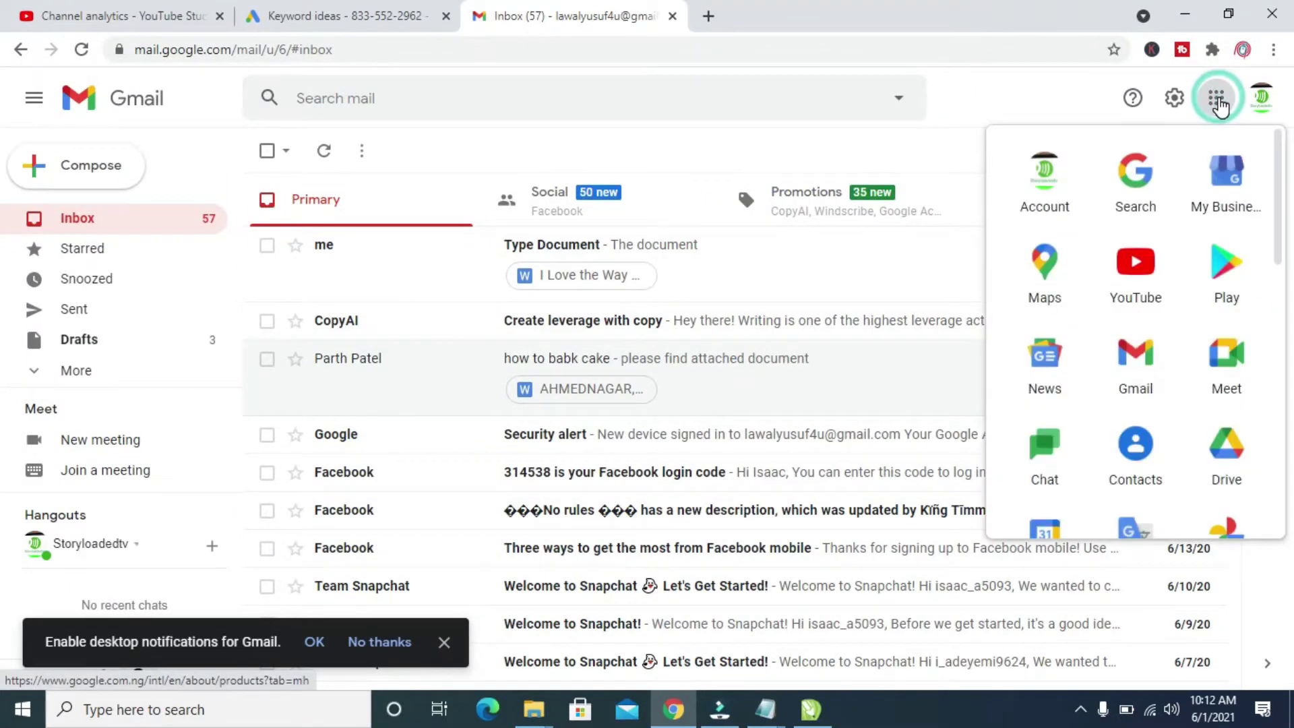
click(1239, 448)
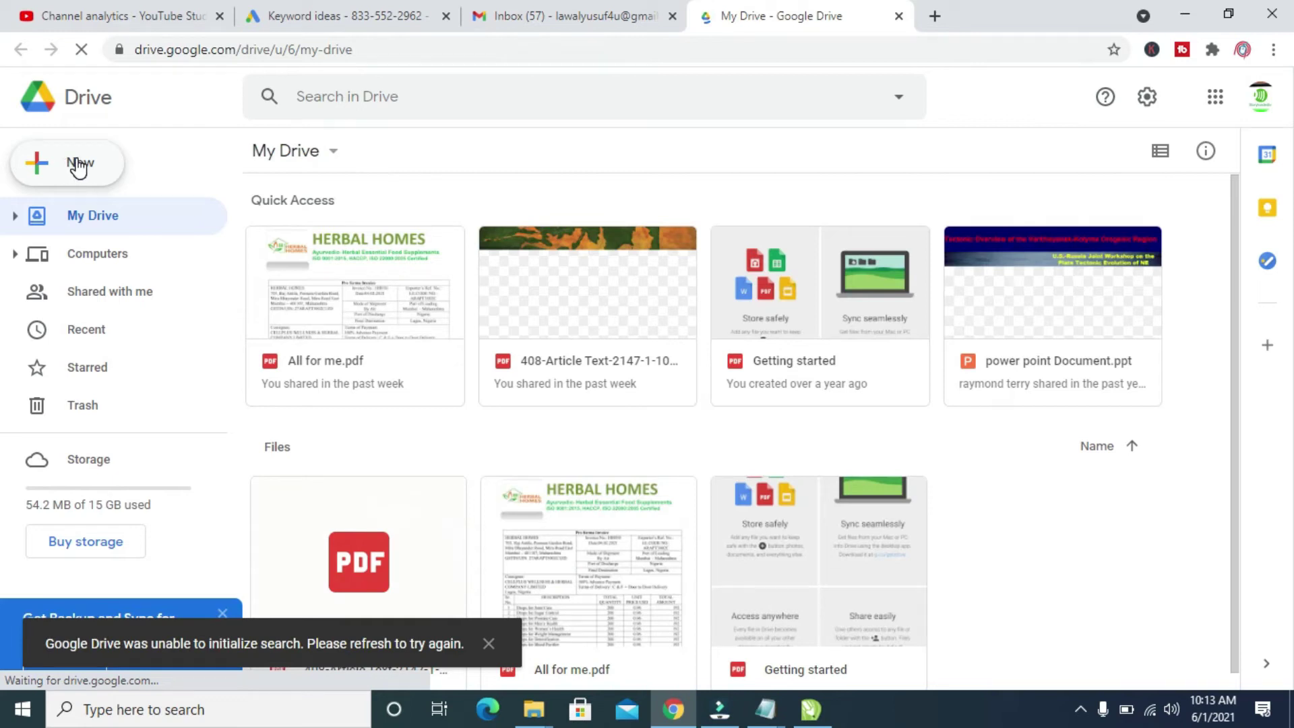
- Upload Photo Album.pptx from the Desktop folder via New > File upload
click(78, 165)
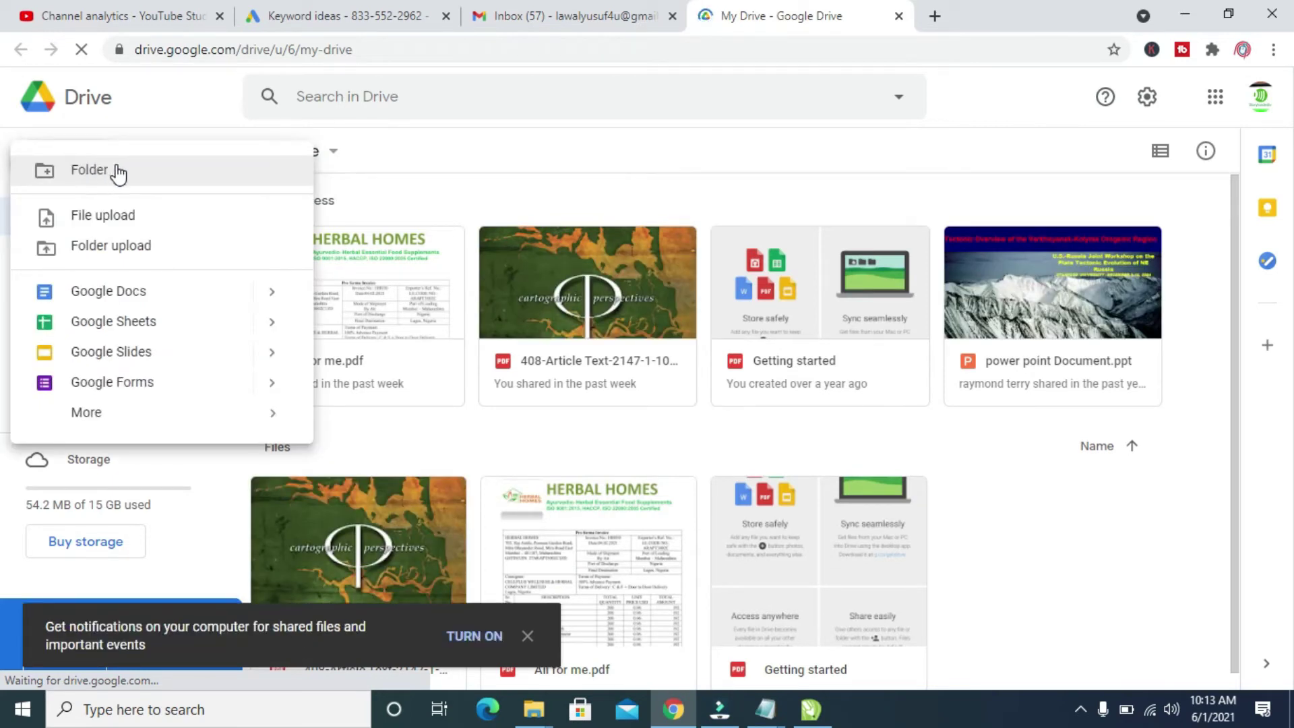
click(116, 216)
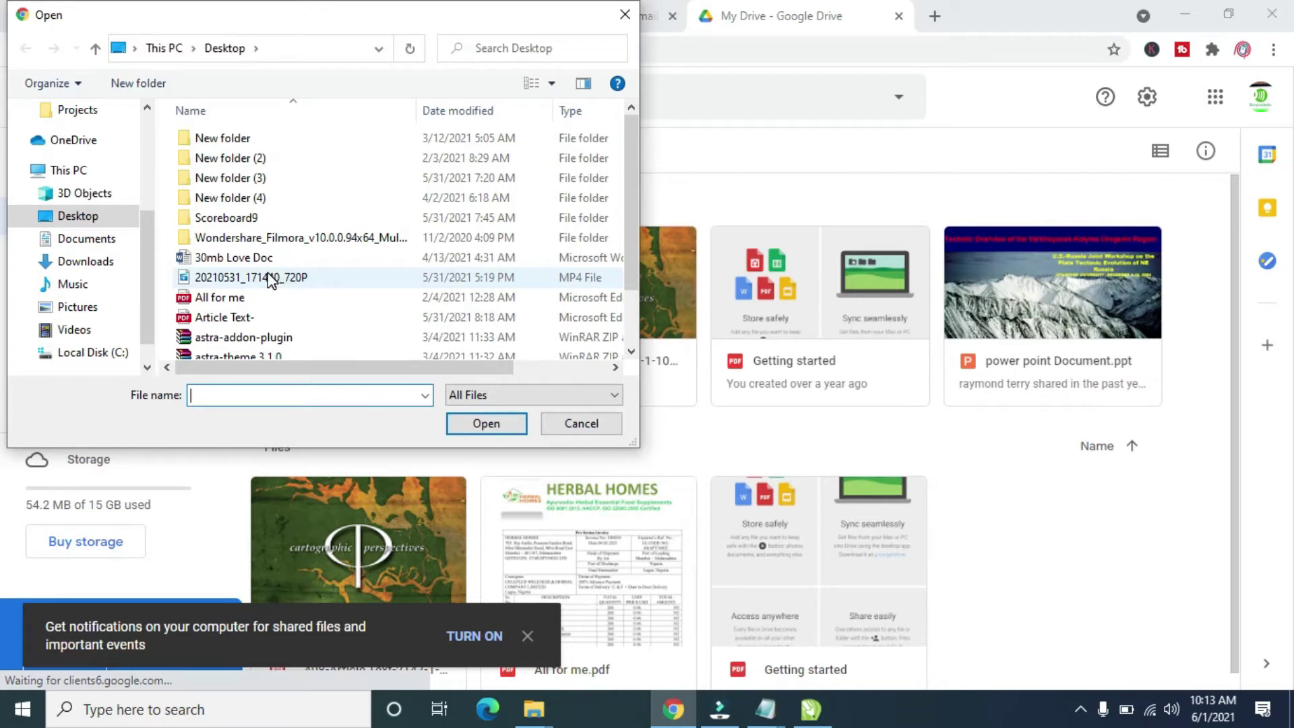
click(73, 219)
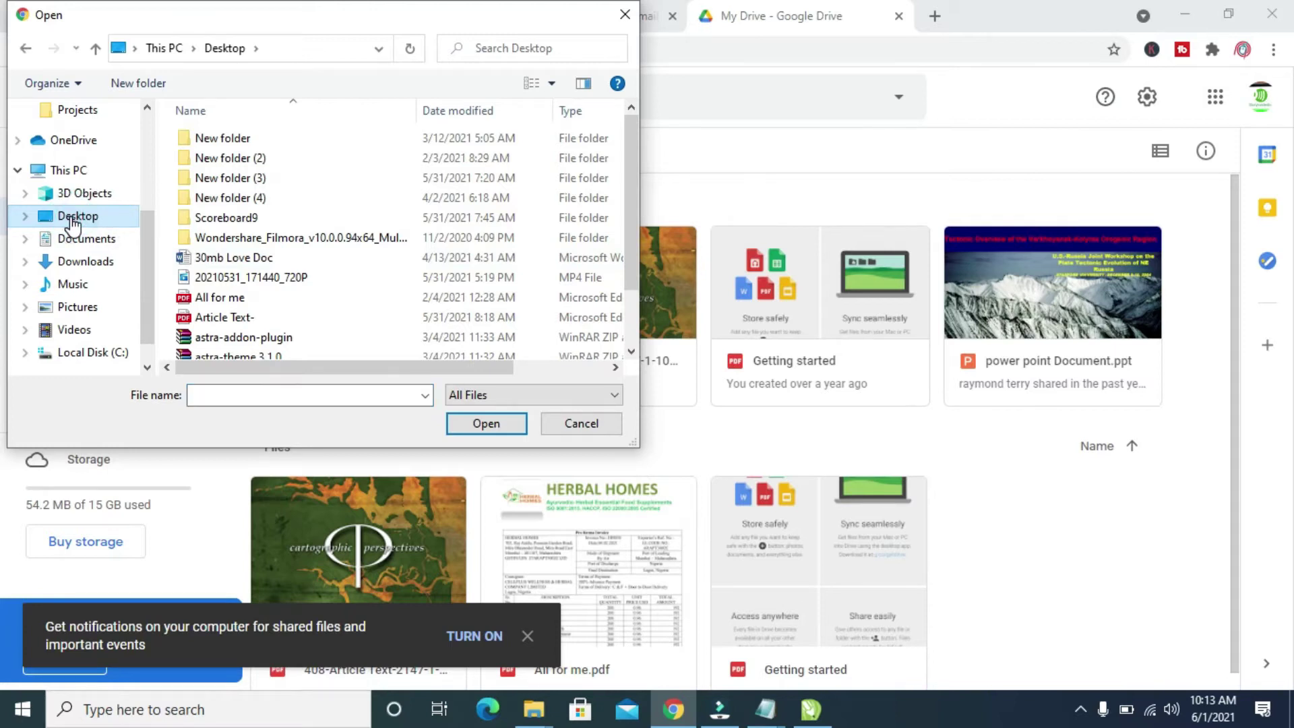
drag(633, 231, 629, 300)
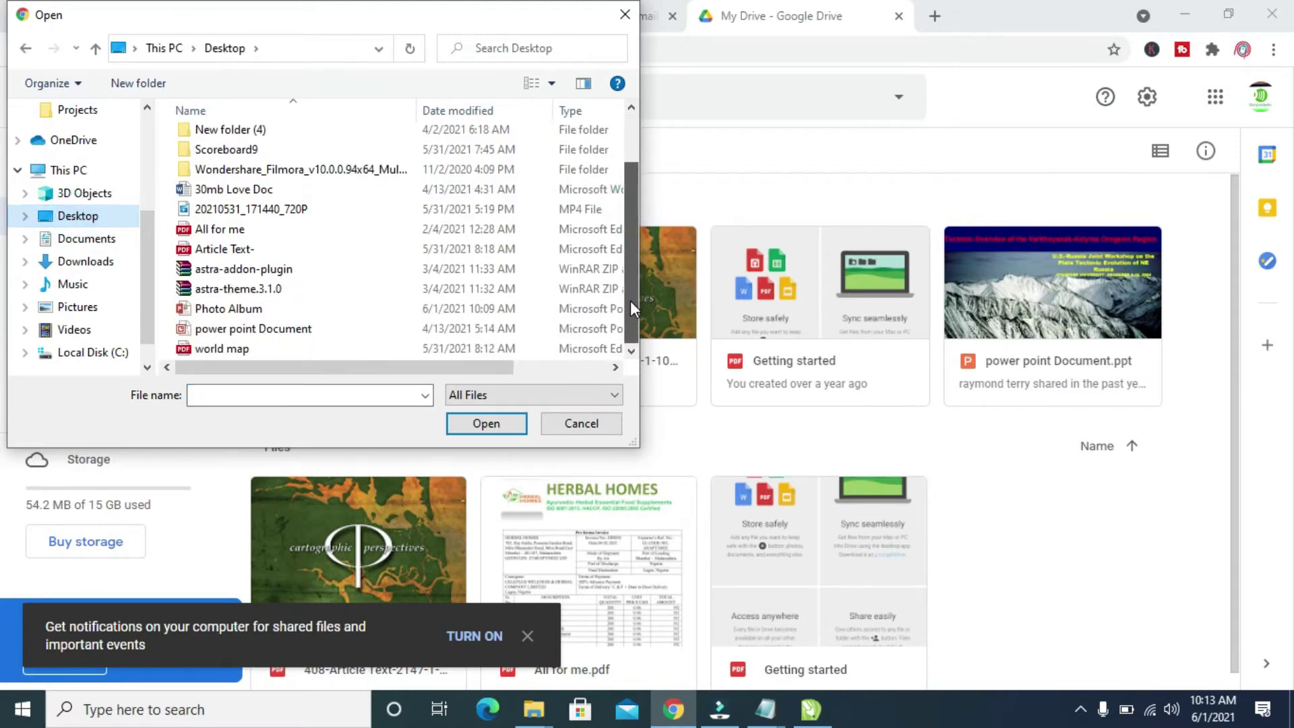
click(244, 310)
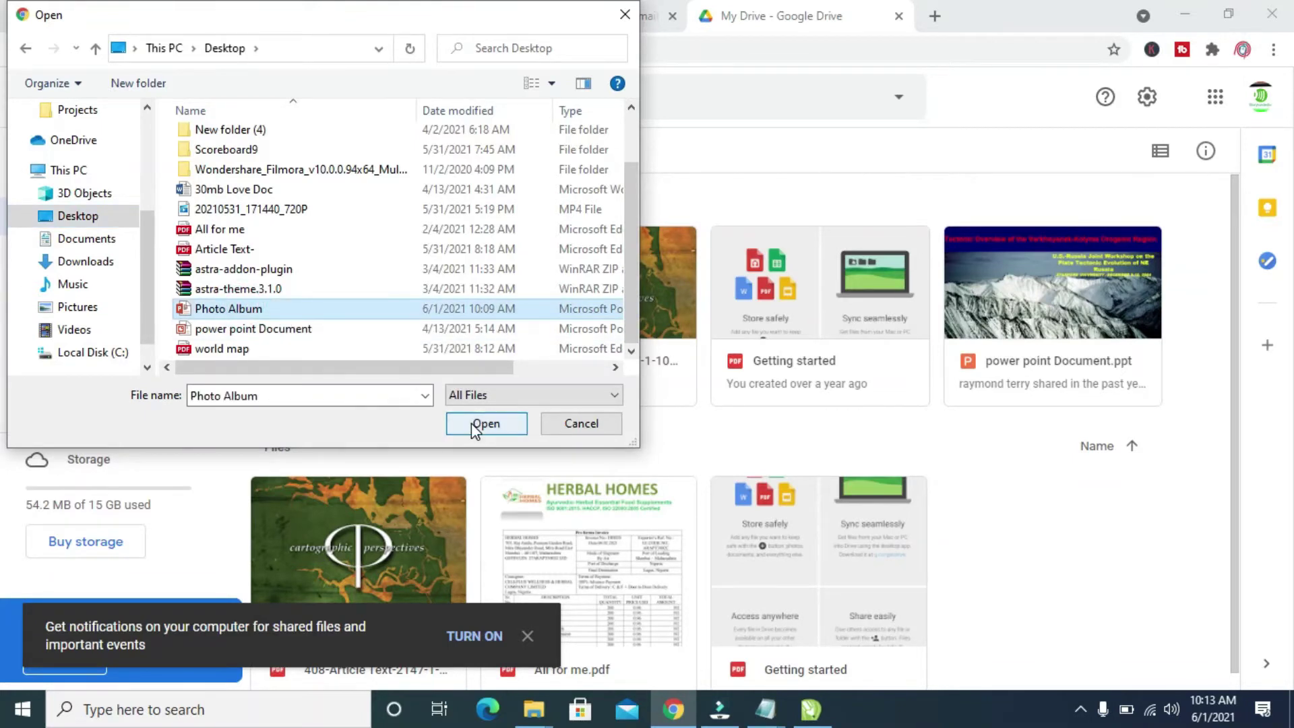
click(486, 424)
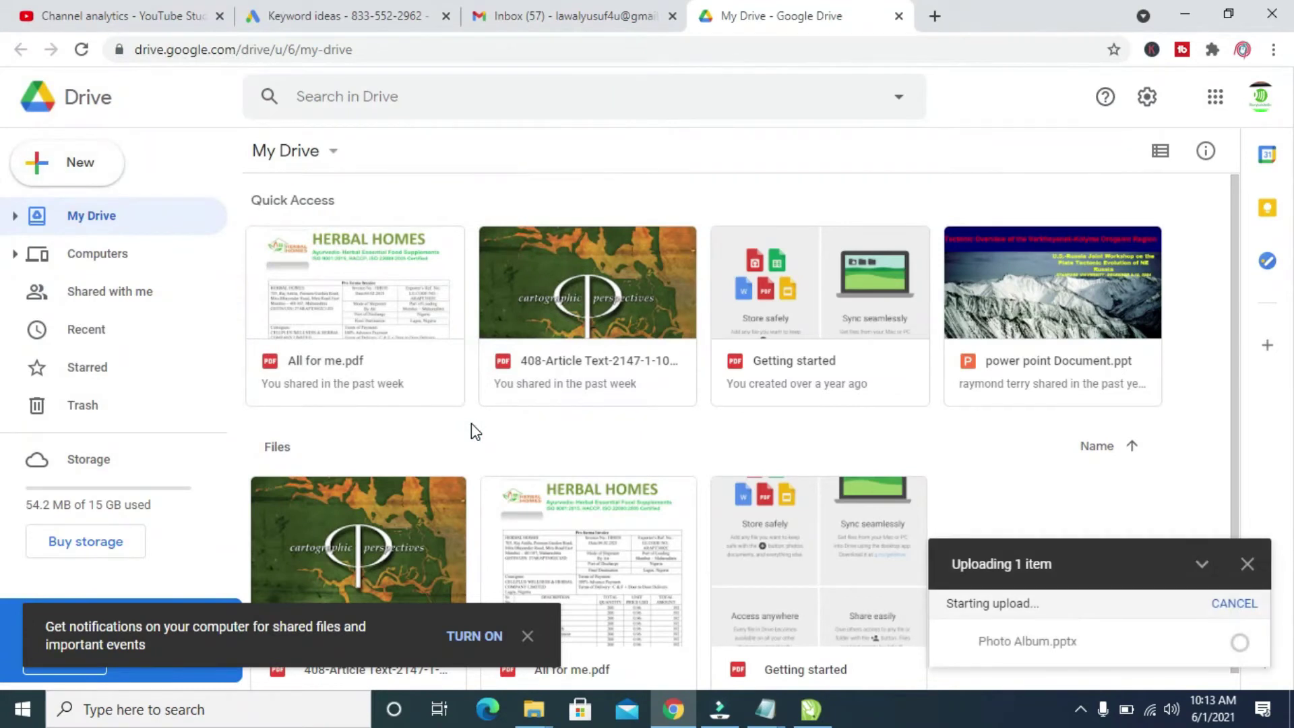
- Wait for the upload to finish, dismiss the completion notice, and find Photo Album.pptx in Files
mouse_move(1074, 630)
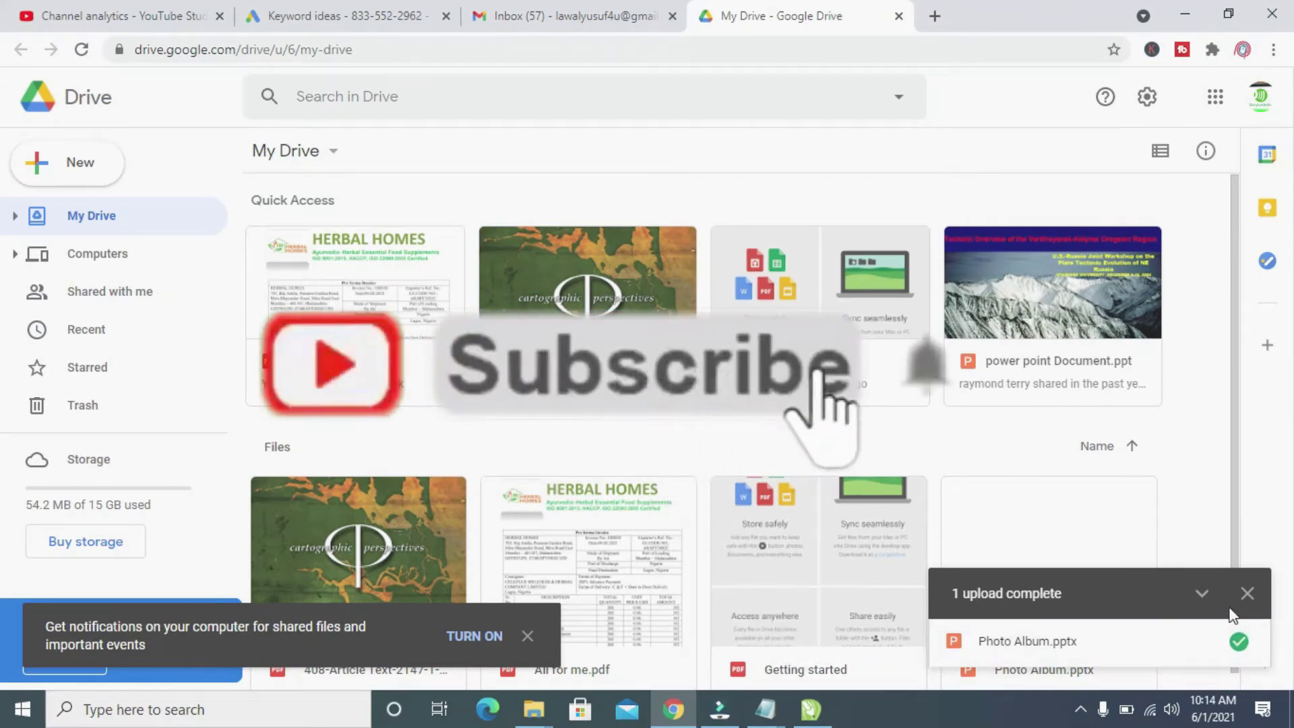
click(1248, 597)
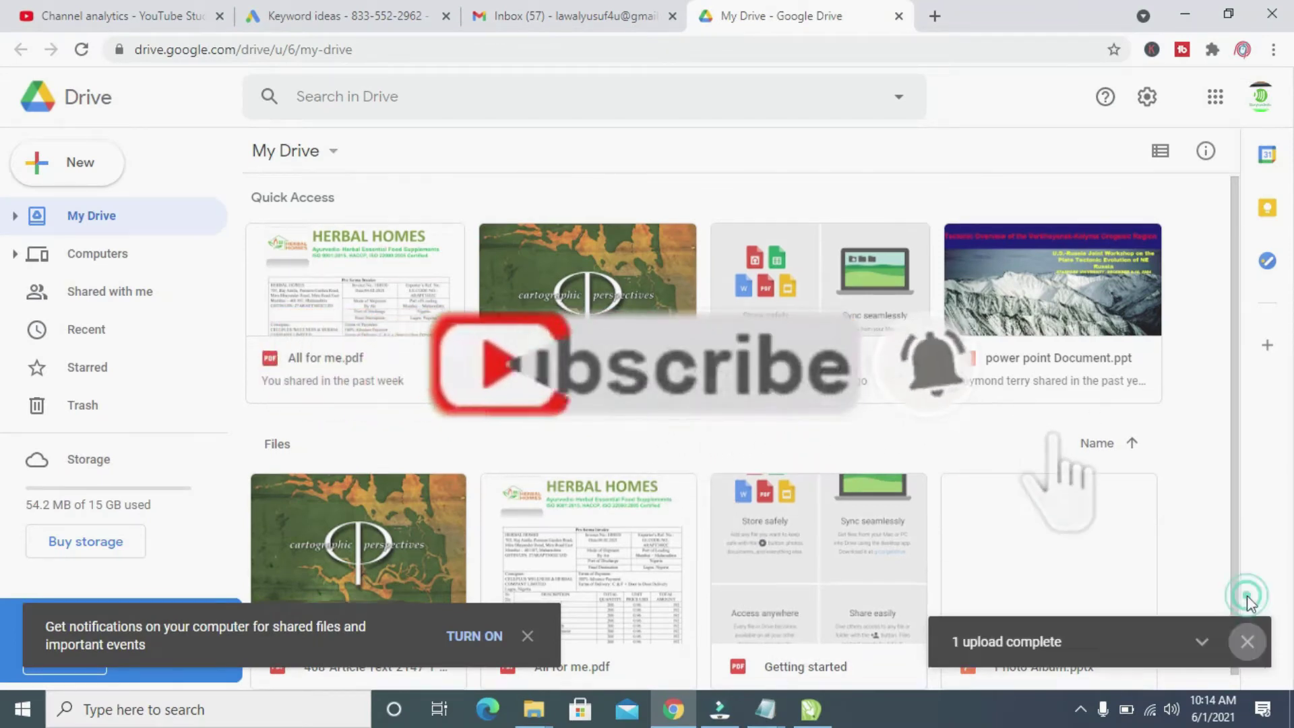
scroll(1236, 447, down, 1)
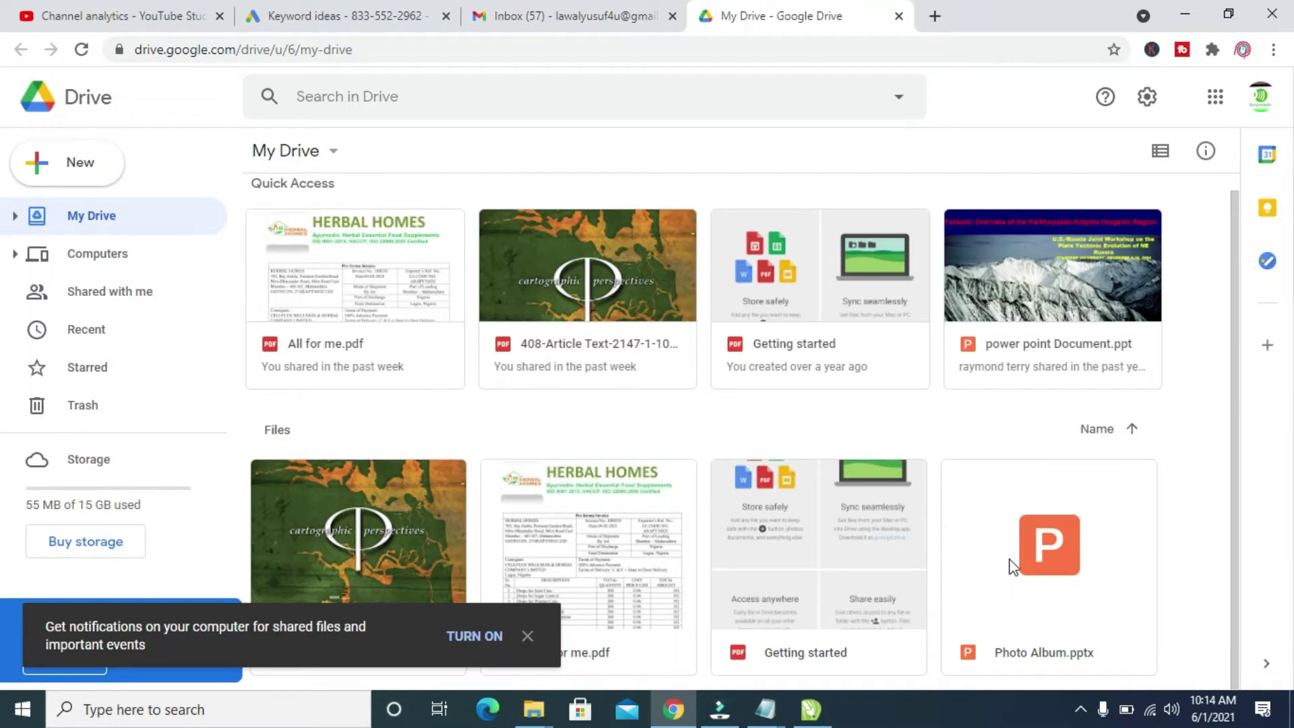
- Choose Get link for Photo Album.pptx and dismiss the notifications prompt
right_click(994, 528)
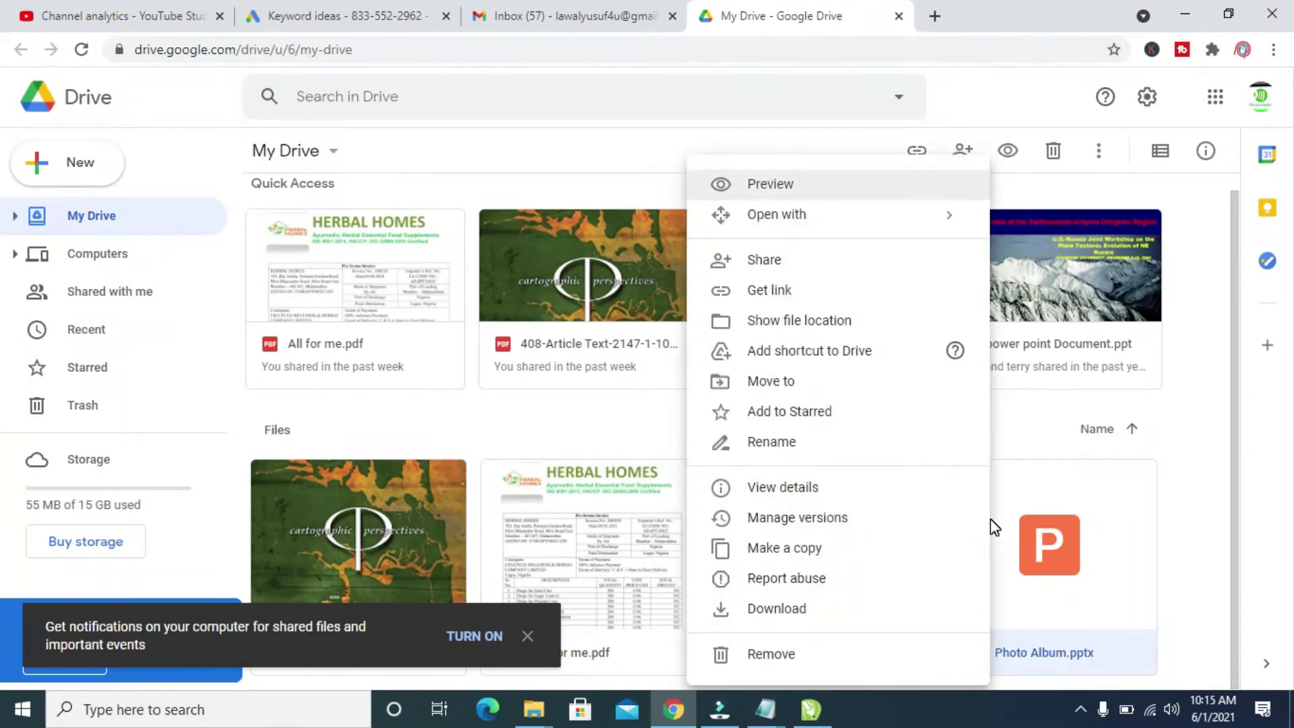
click(770, 292)
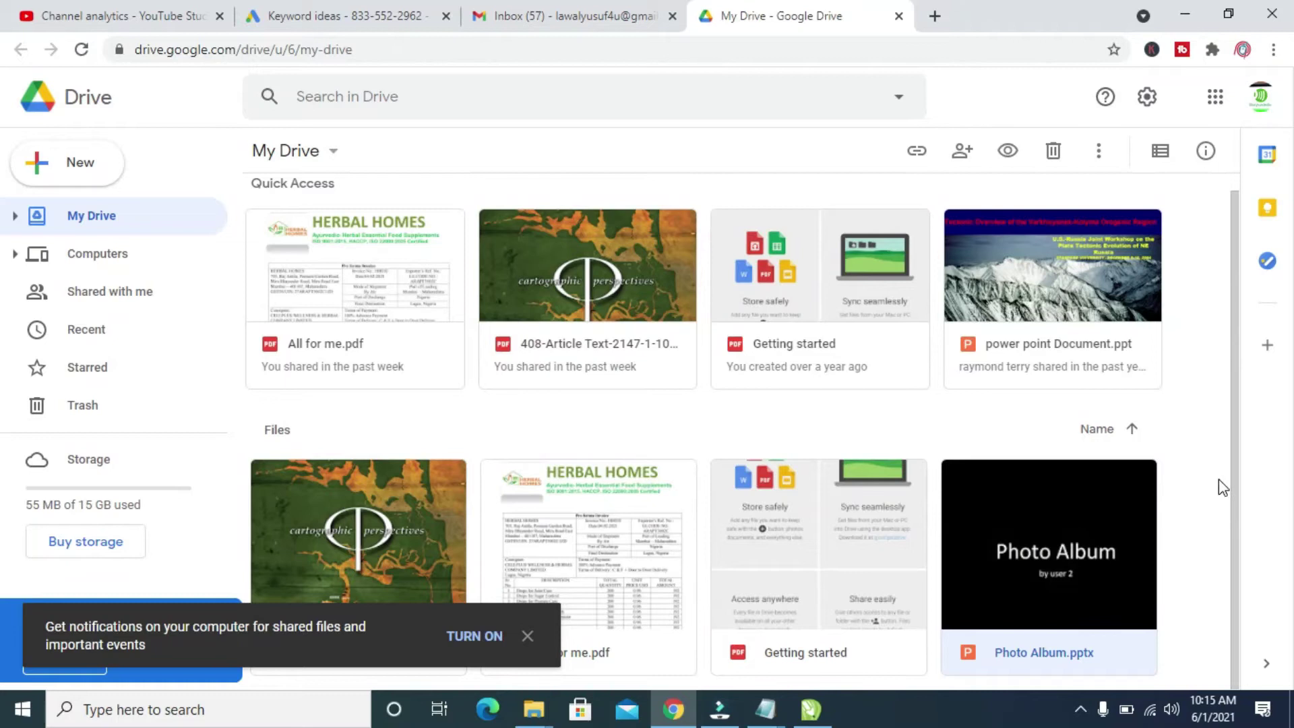
click(527, 637)
double_click(1098, 545)
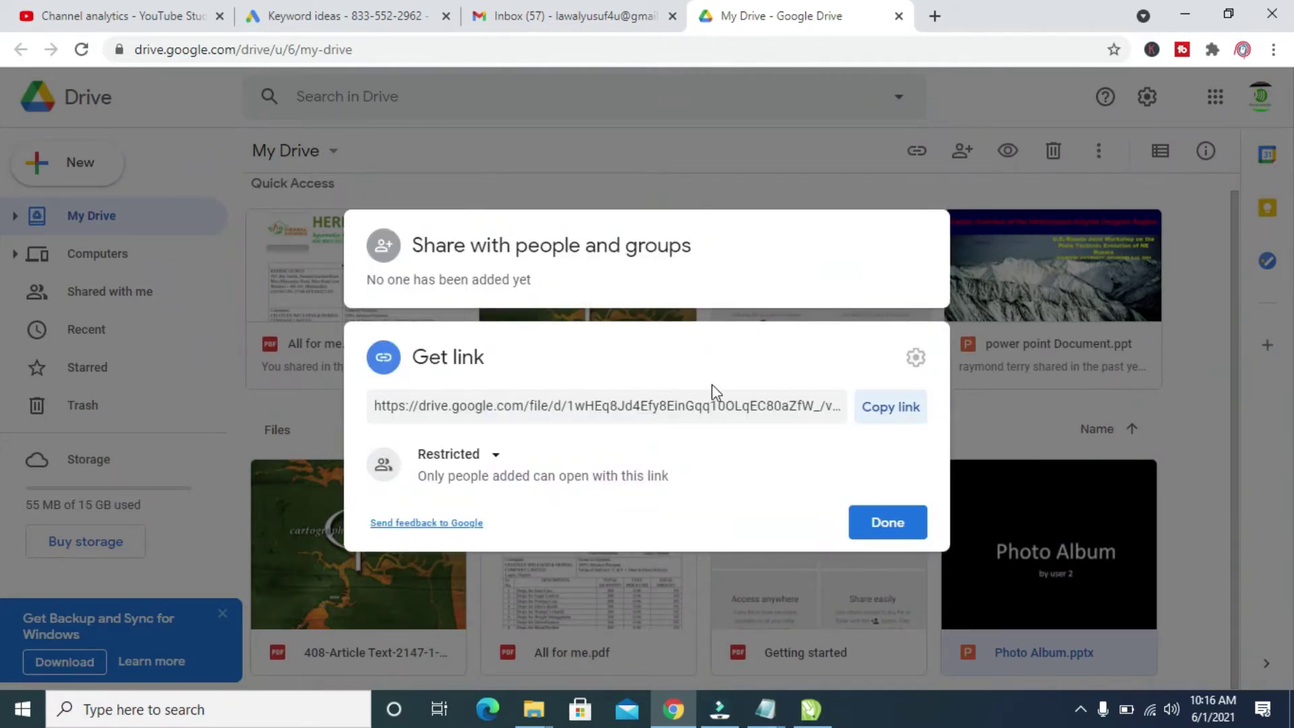
- Change link access to 'Anyone with the link', copy the link, and close the dialog
click(499, 460)
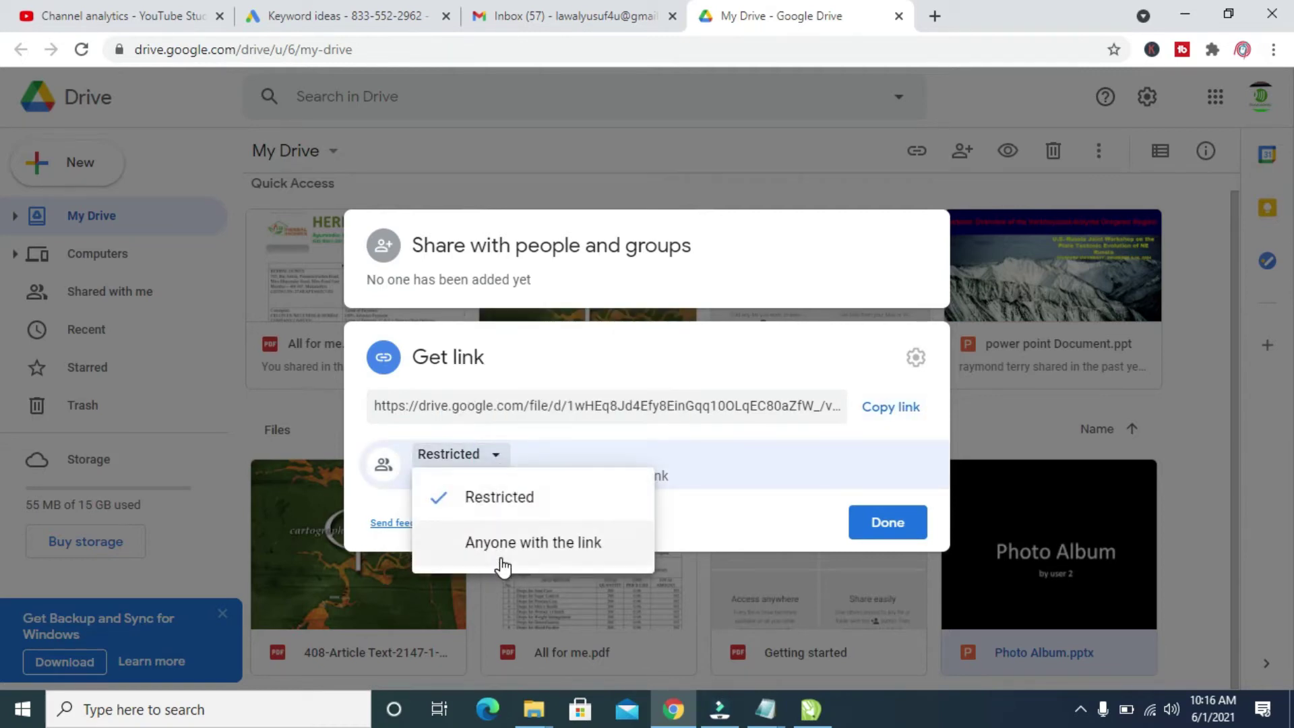
click(501, 543)
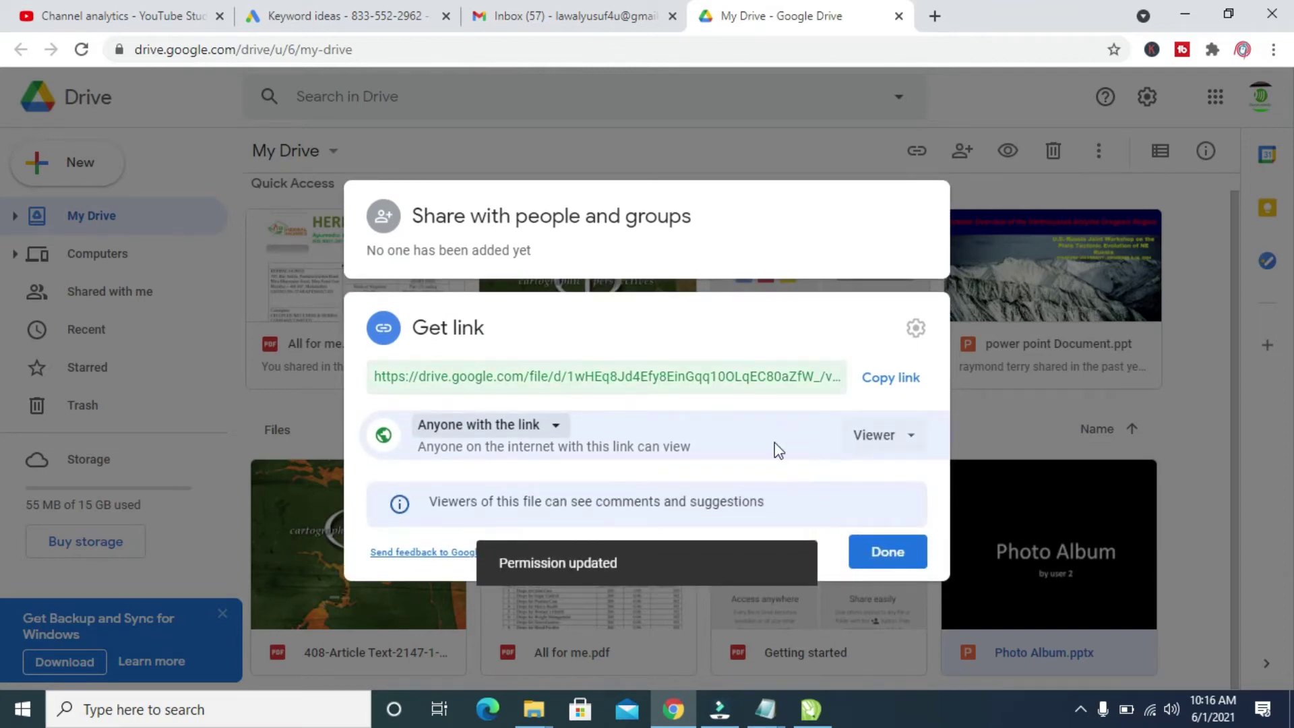
click(894, 391)
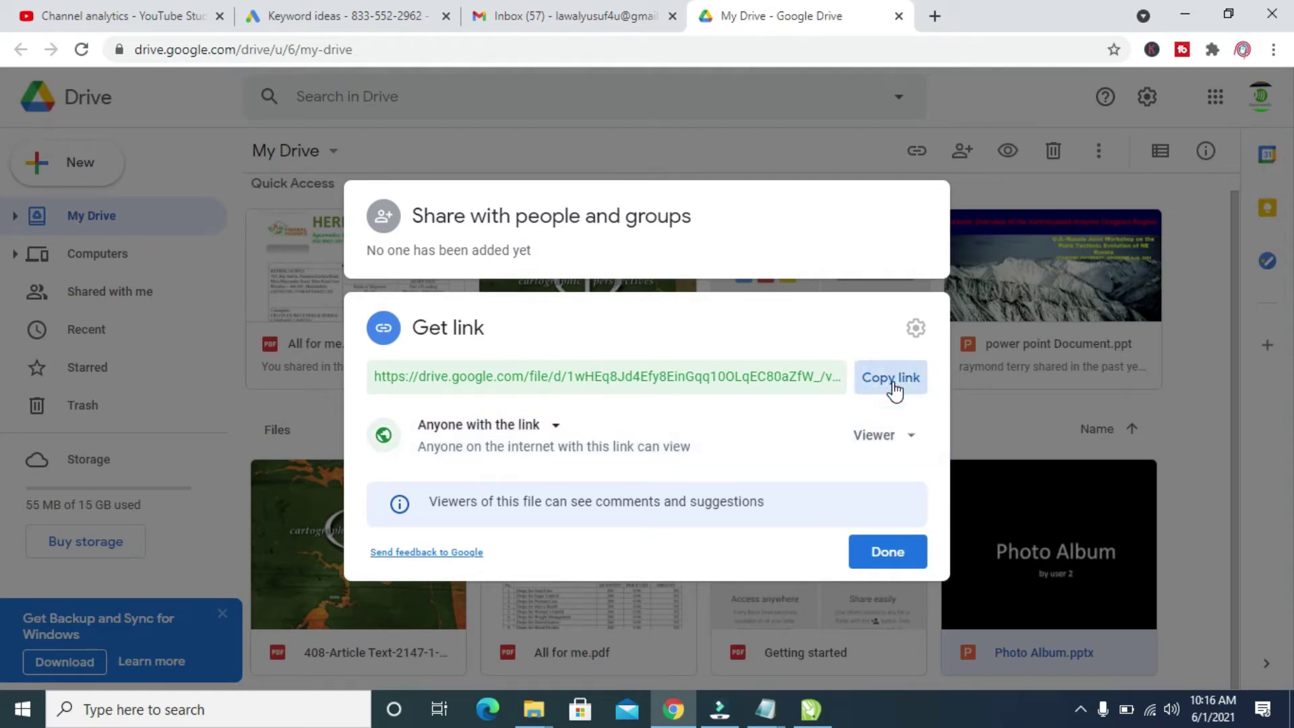
click(879, 555)
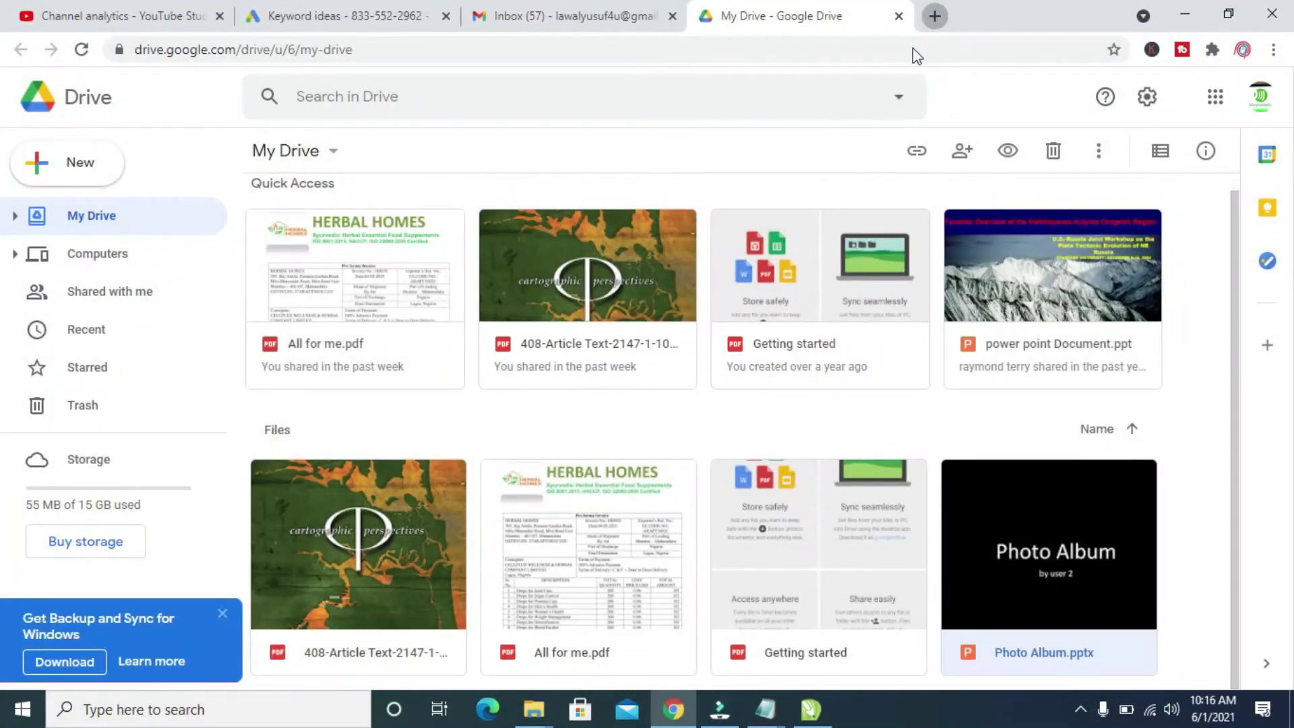
- Open a new tab and load the copied Photo Album share link
key(ctrl+t)
click(914, 49)
click(891, 49)
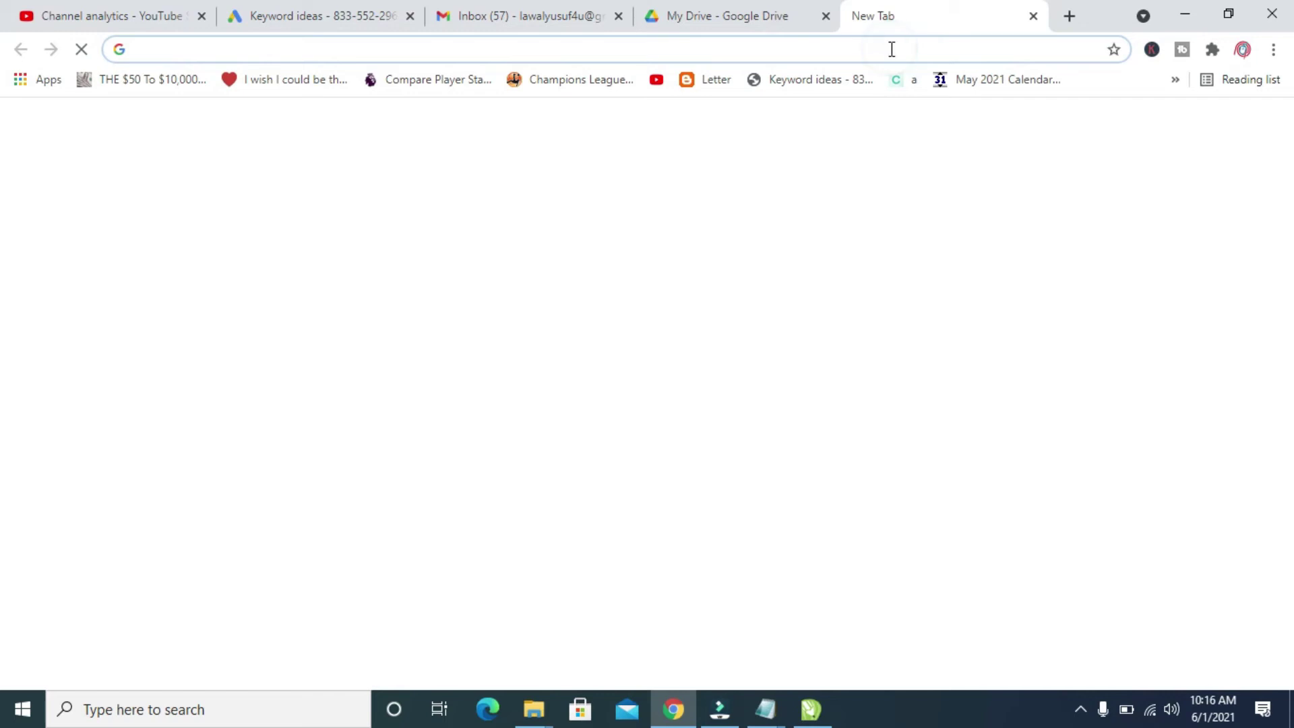
click(891, 49)
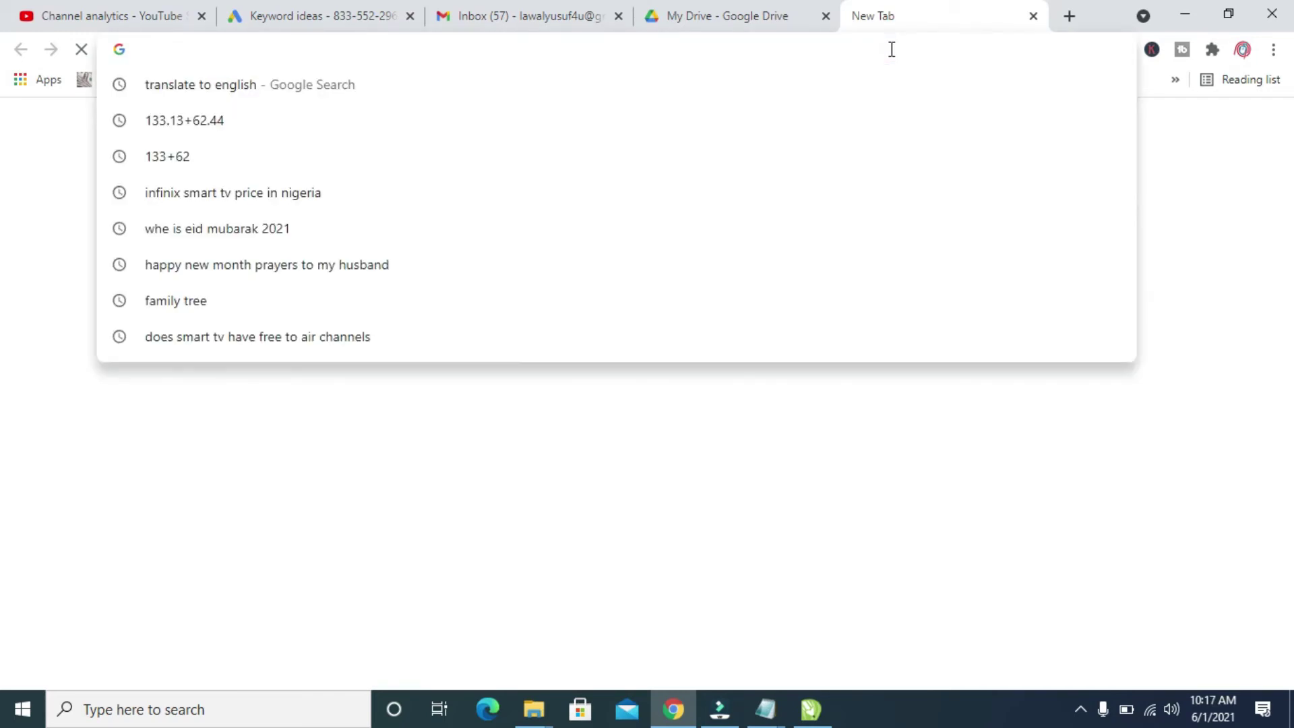
key(ctrl+v)
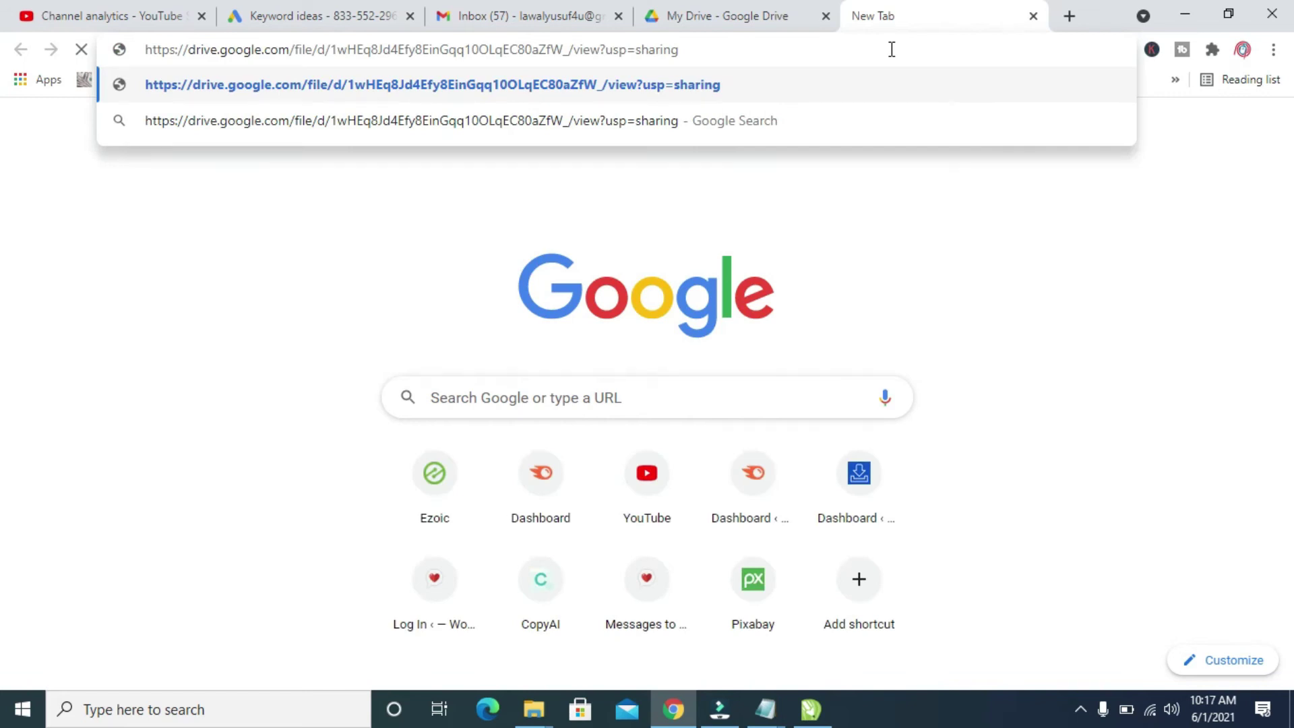
key(Return)
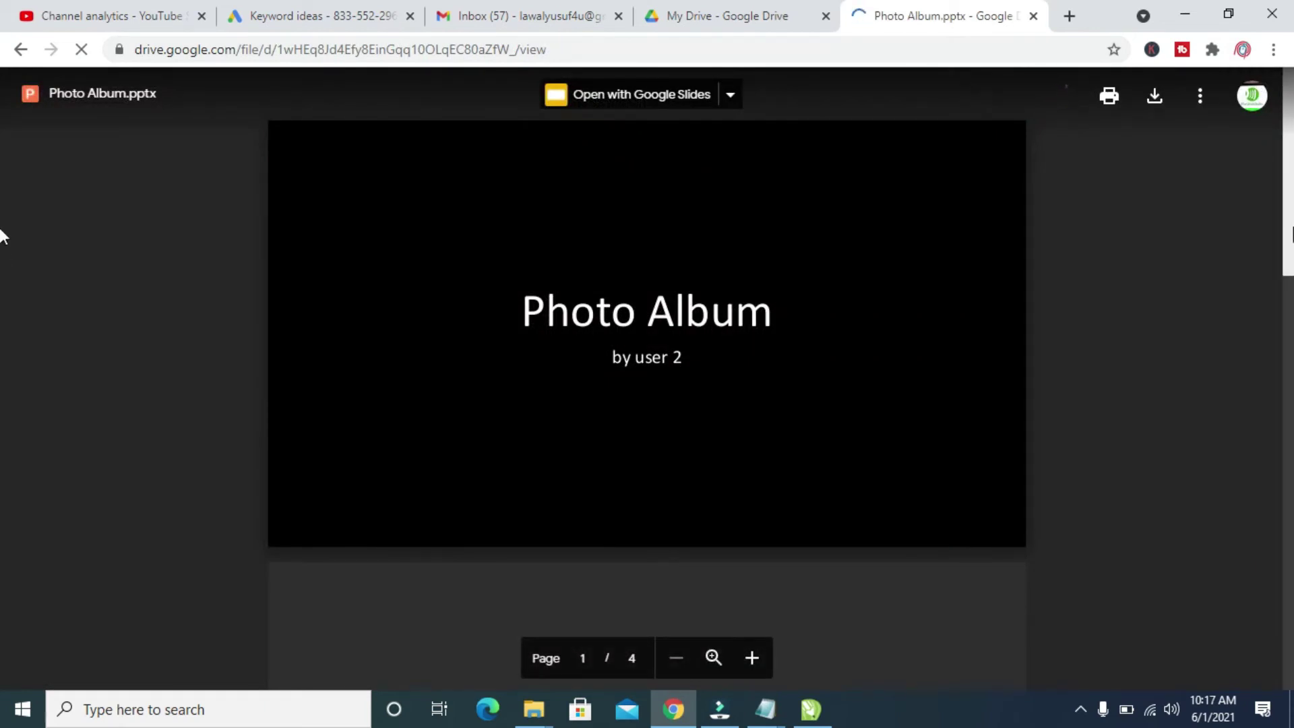
- Scroll through the four slides of Photo Album.pptx in the viewer
drag(1289, 243, 1282, 351)
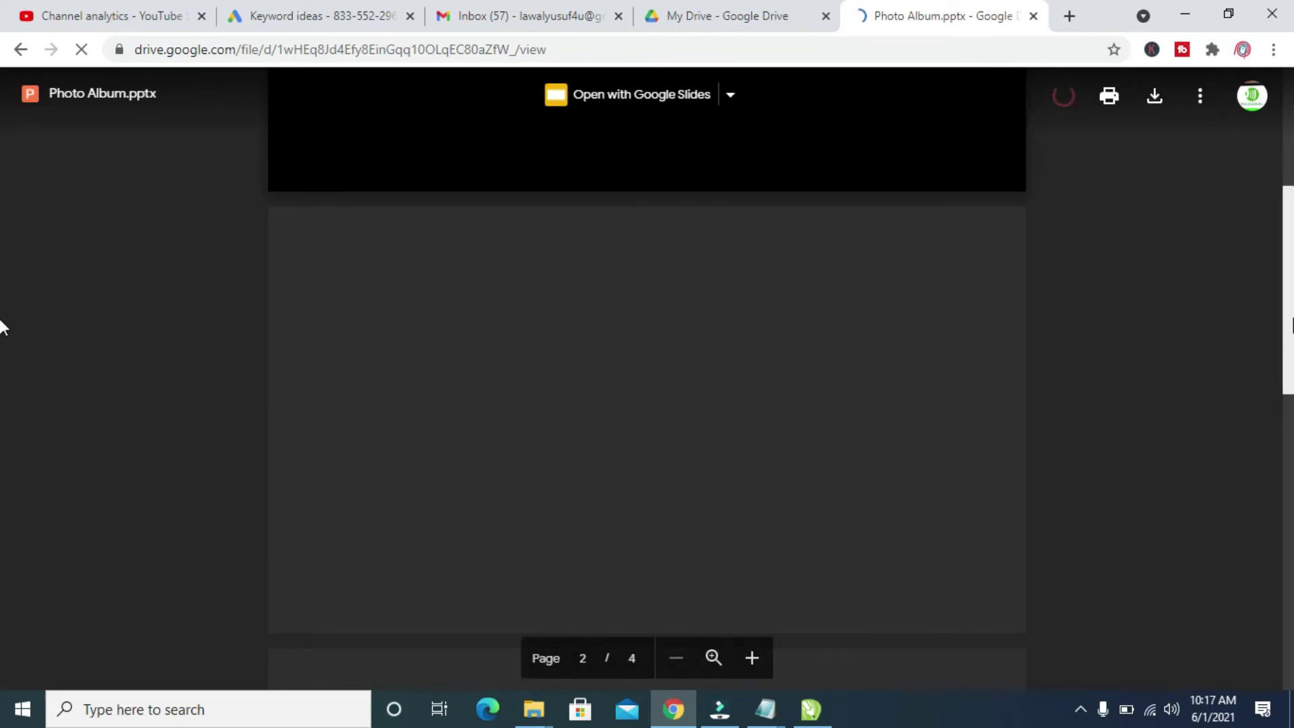
scroll(2, 269, up, 3)
drag(1288, 233, 1247, 282)
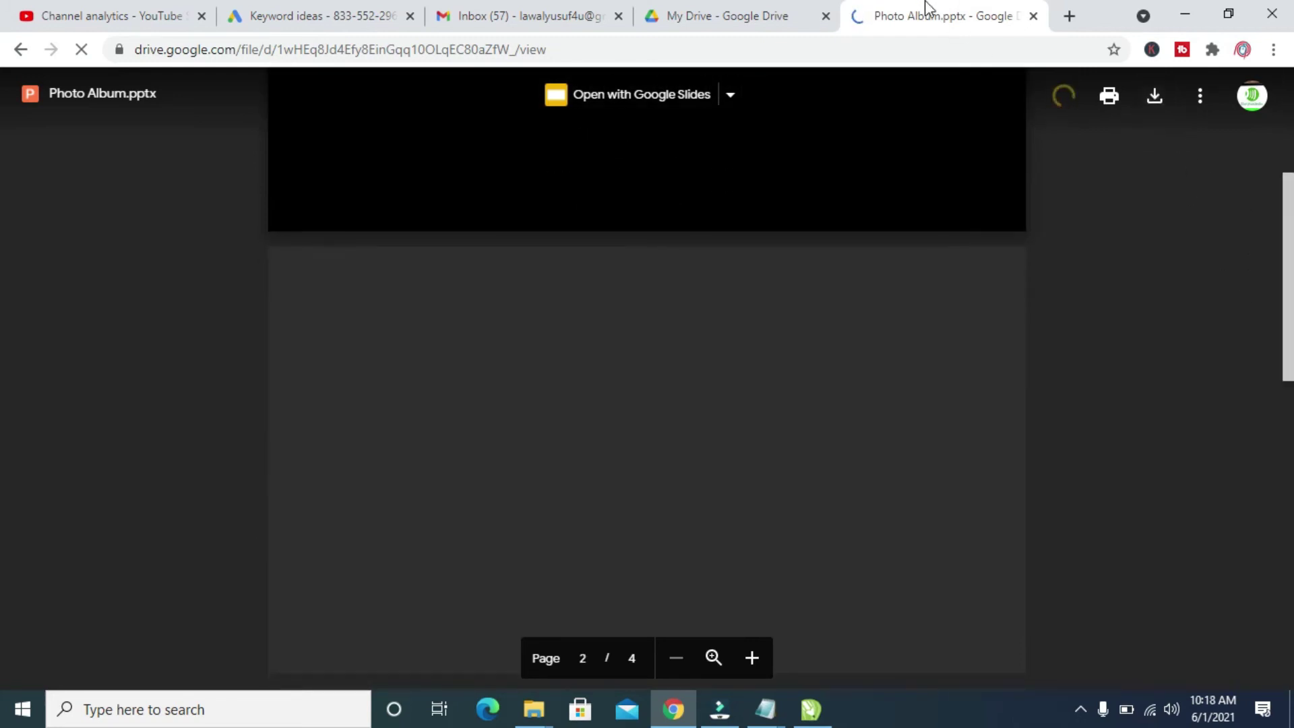
drag(1285, 254, 1234, 471)
drag(1254, 394, 1281, 121)
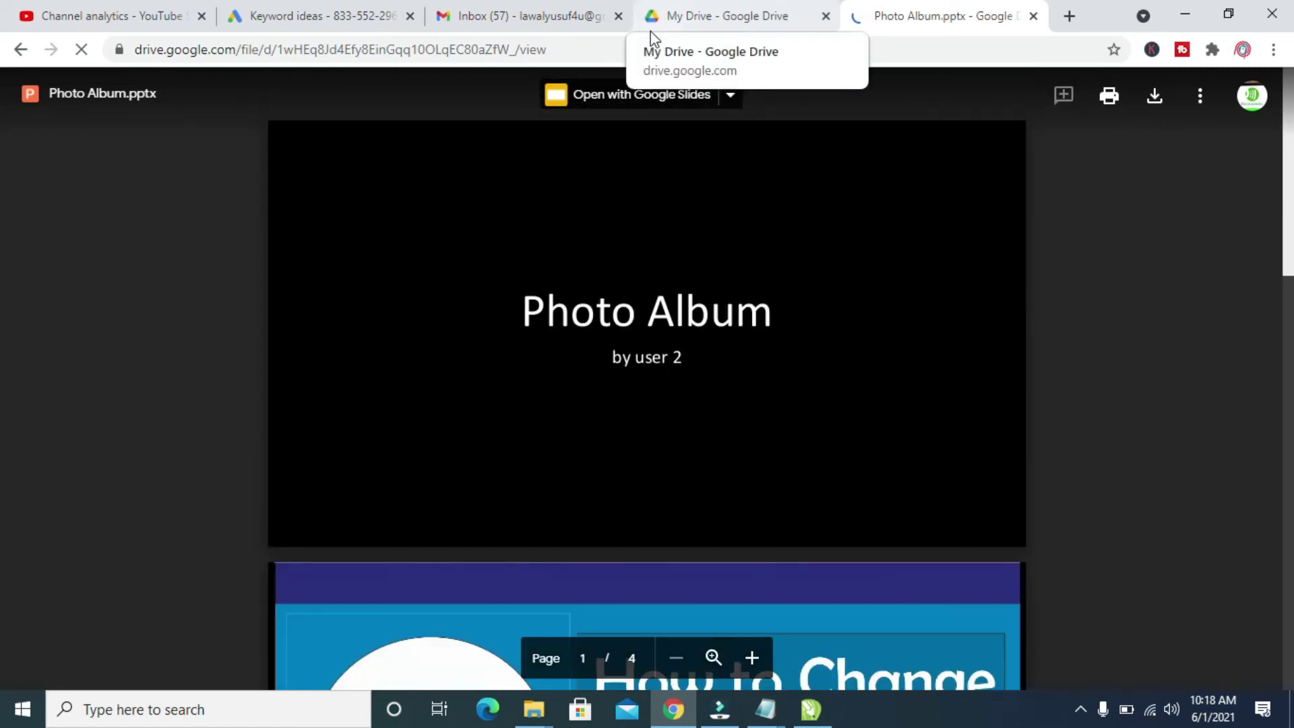
mouse_move(1287, 176)
mouse_down()
mouse_move(1243, 654)
mouse_move(1287, 162)
mouse_up()
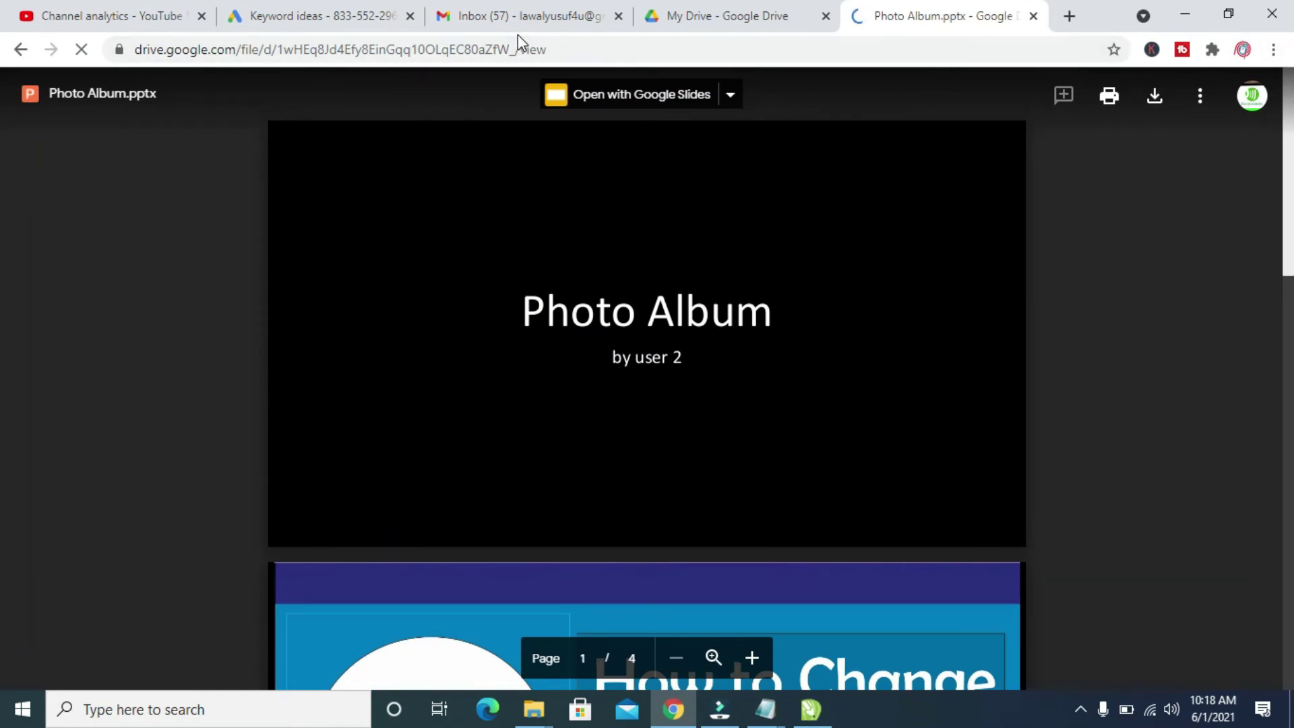
- Compose a new Gmail message to the suggested recipient with subject 'the Link to the PPT'
click(535, 18)
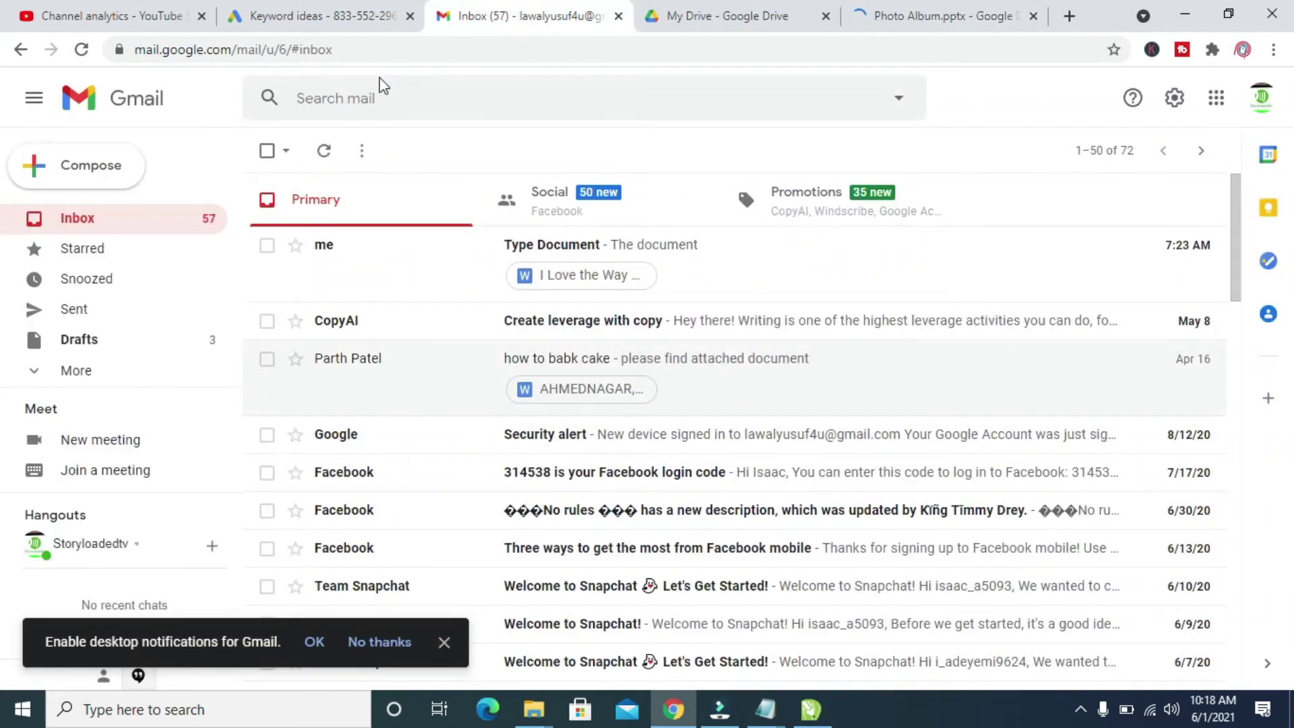
click(112, 166)
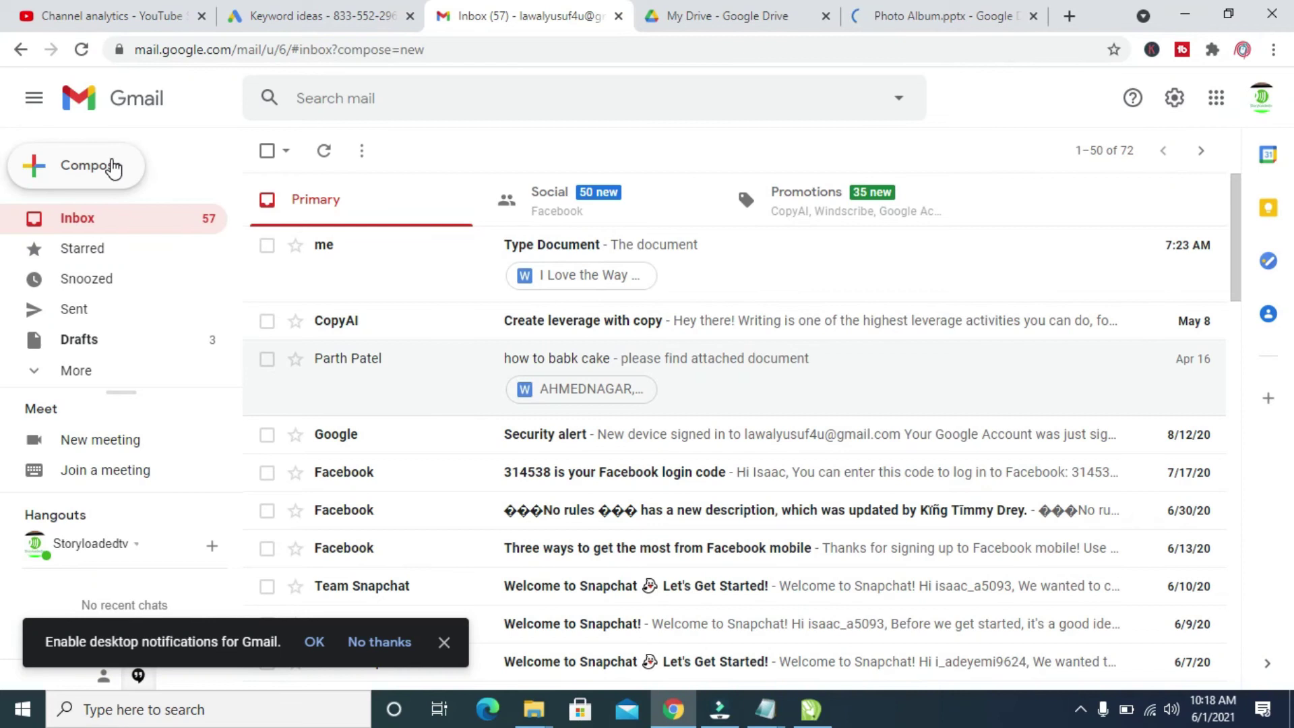
click(798, 299)
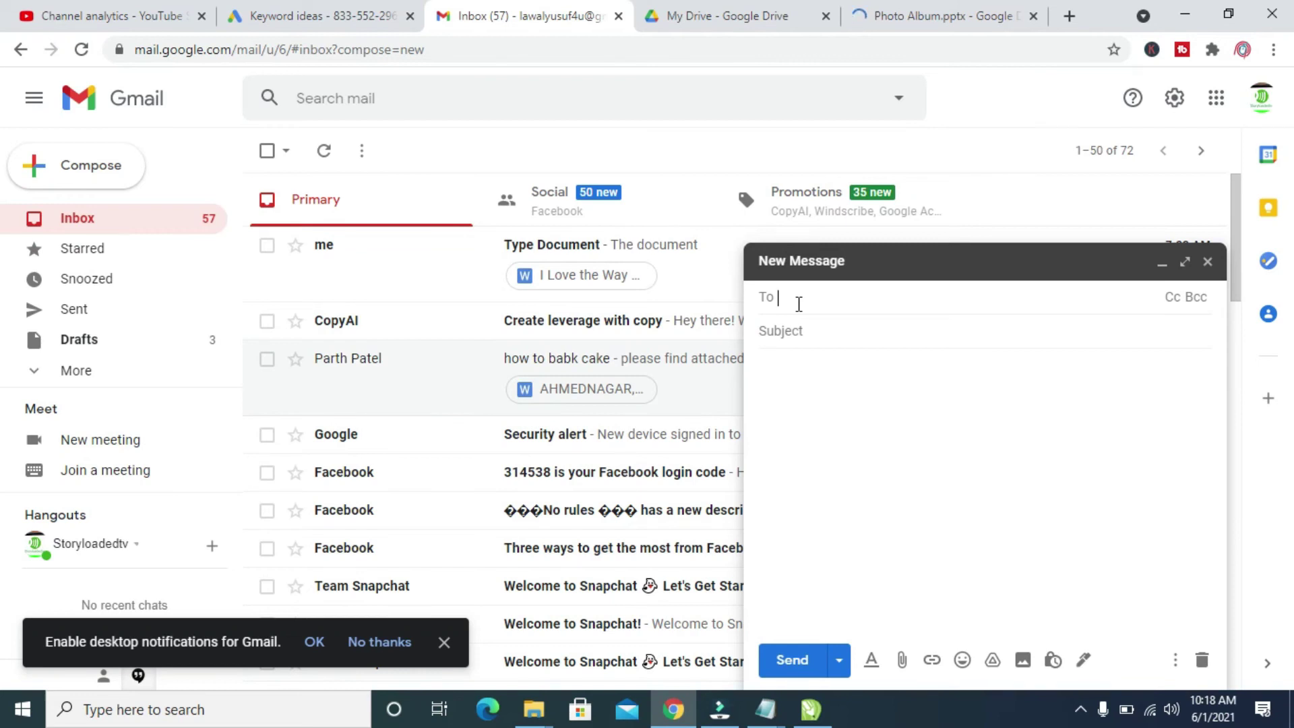
text(hayaa)
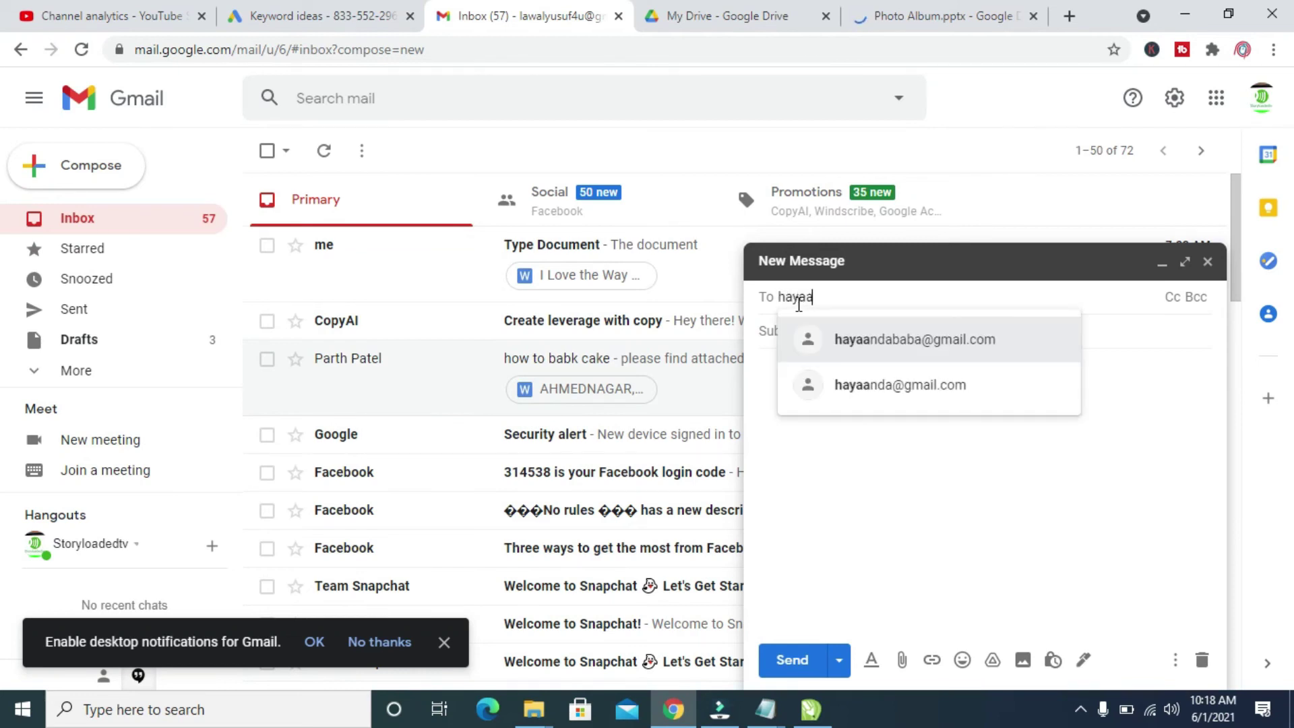
click(887, 389)
click(820, 329)
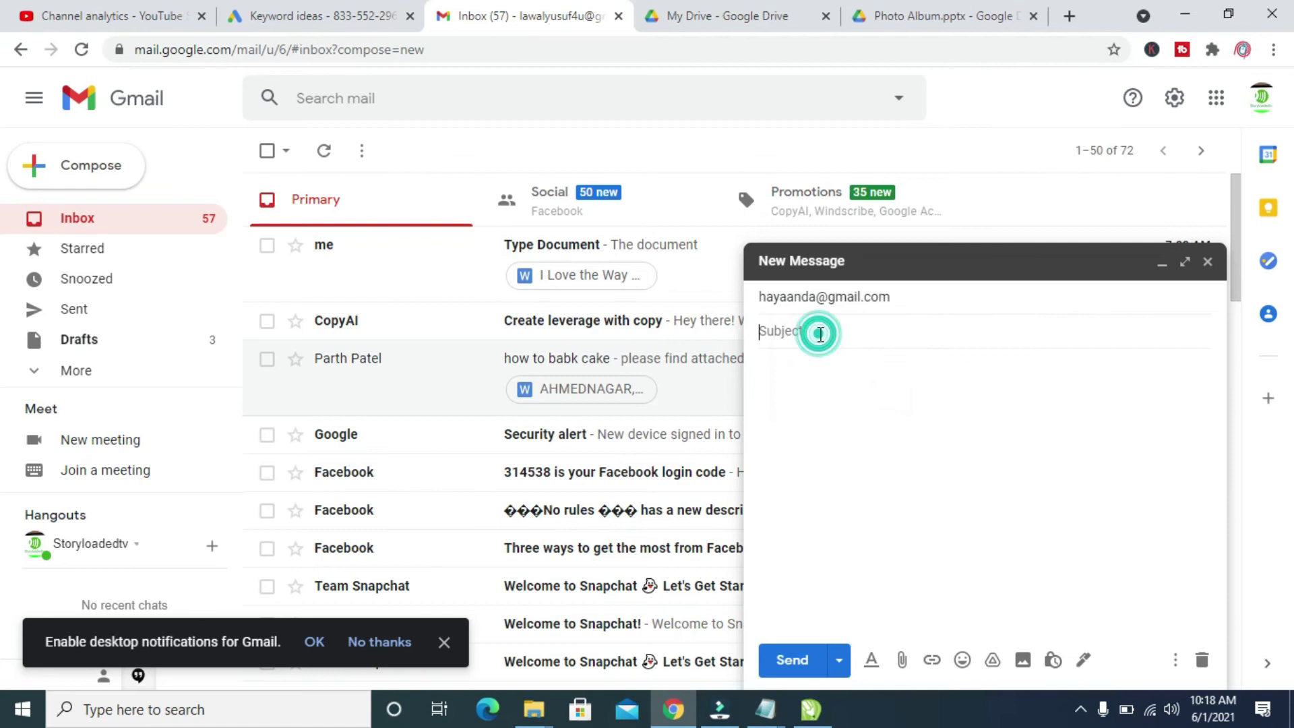
text(the)
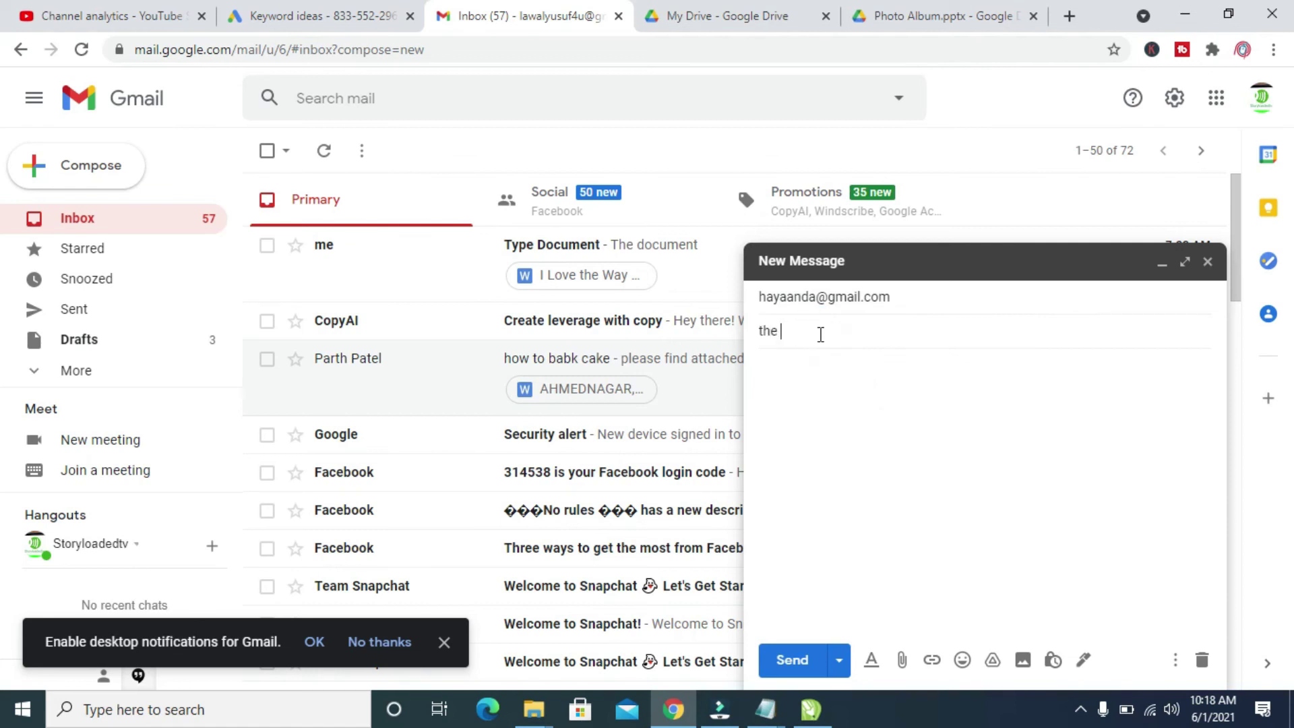
text( Link to the PPT)
- Write 'Here is the link to the PPT file:', paste the share link, and send
click(809, 376)
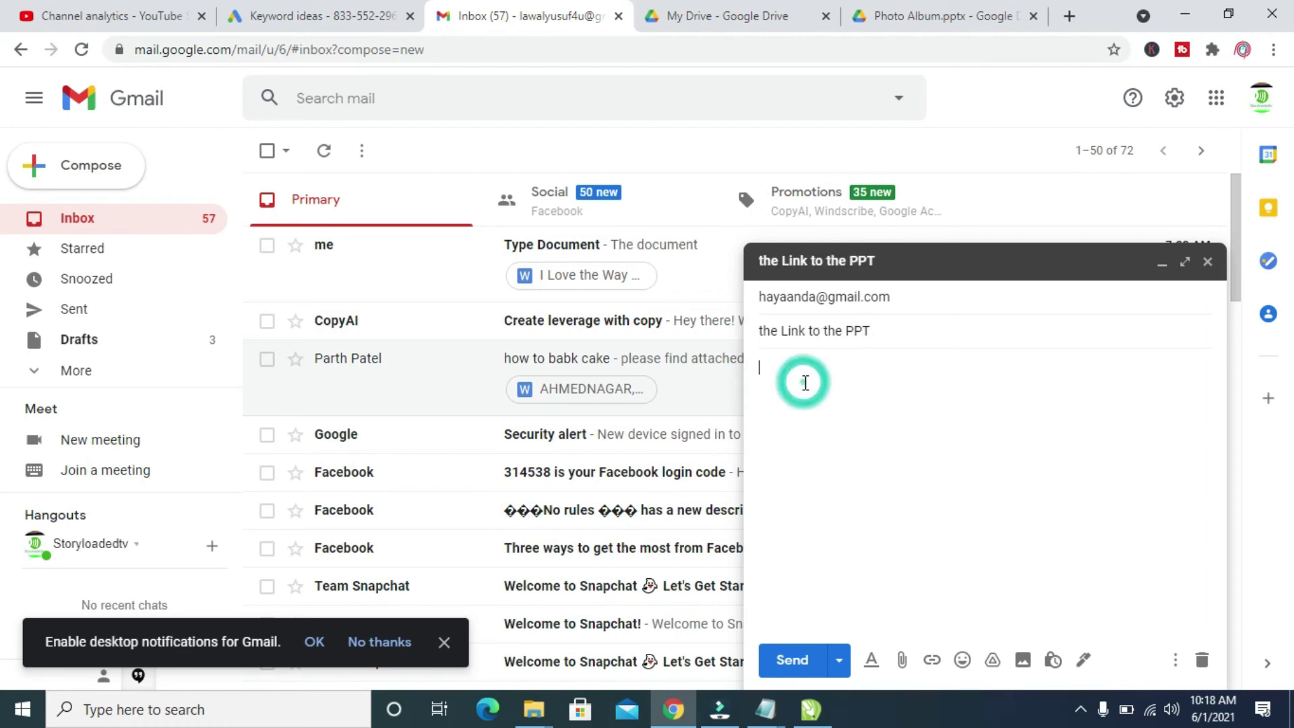
text(Here)
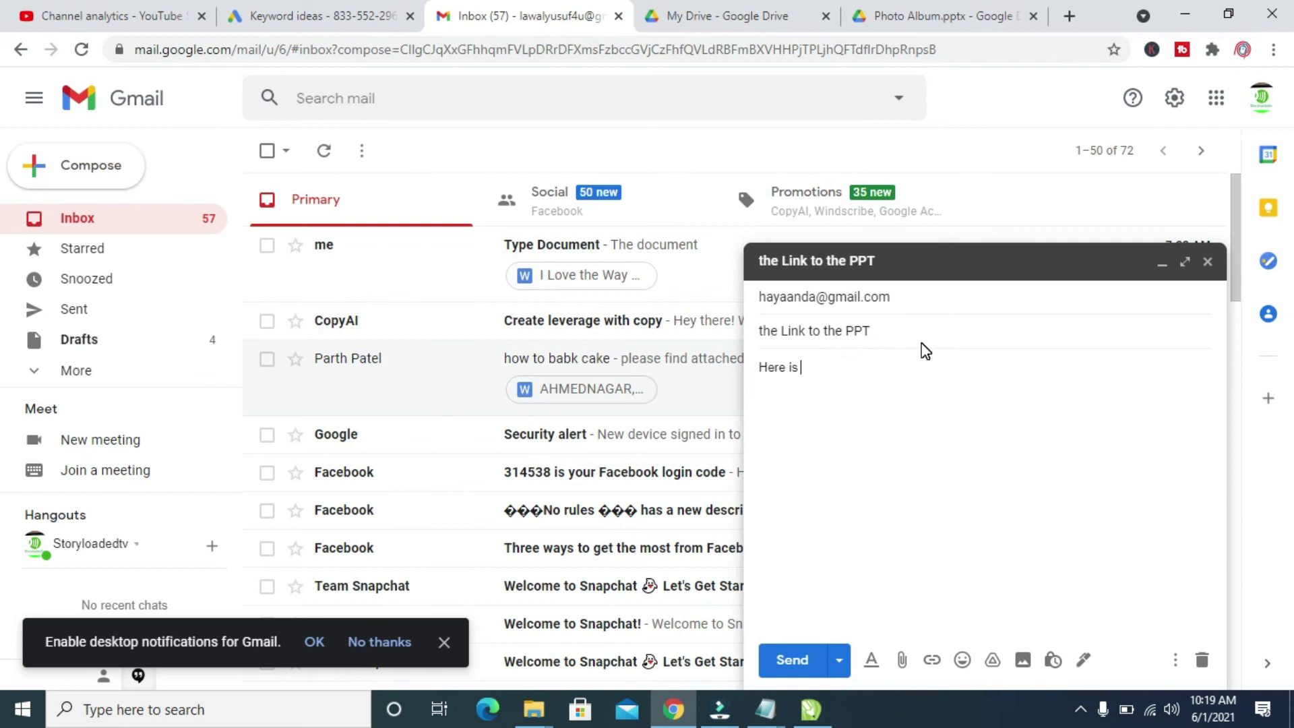
text(is the)
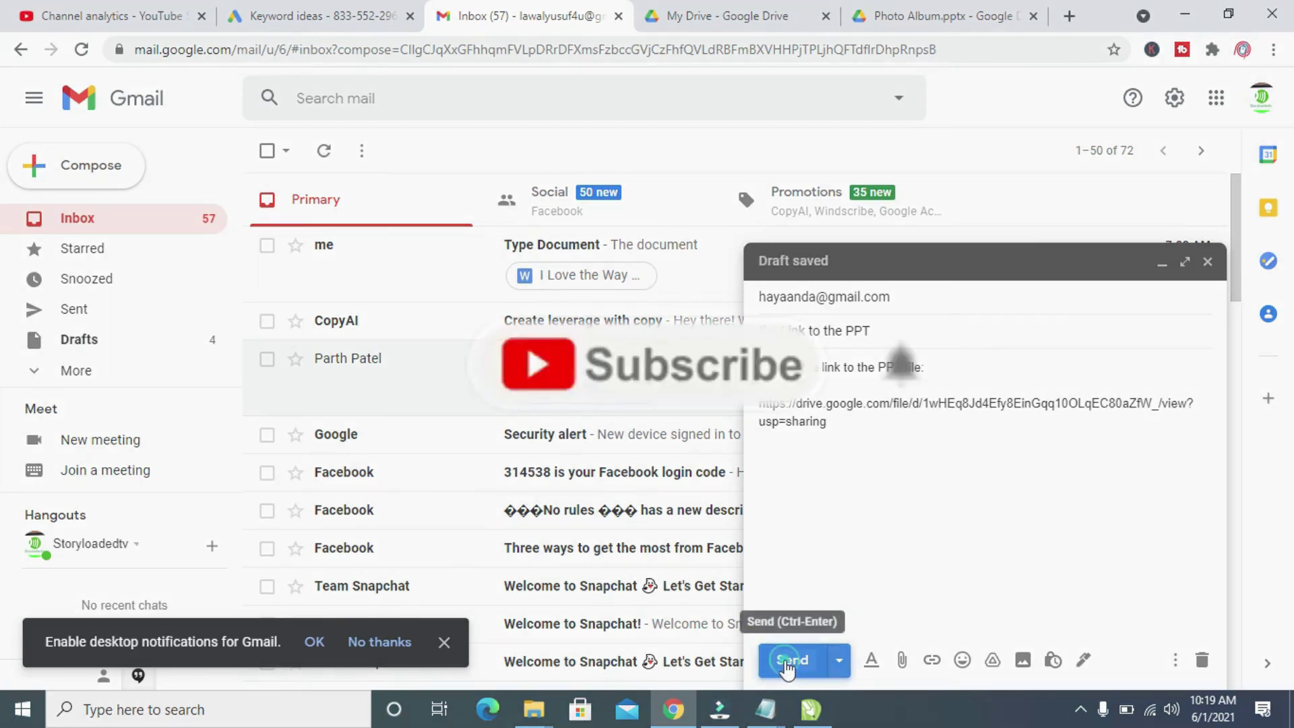
click(787, 662)
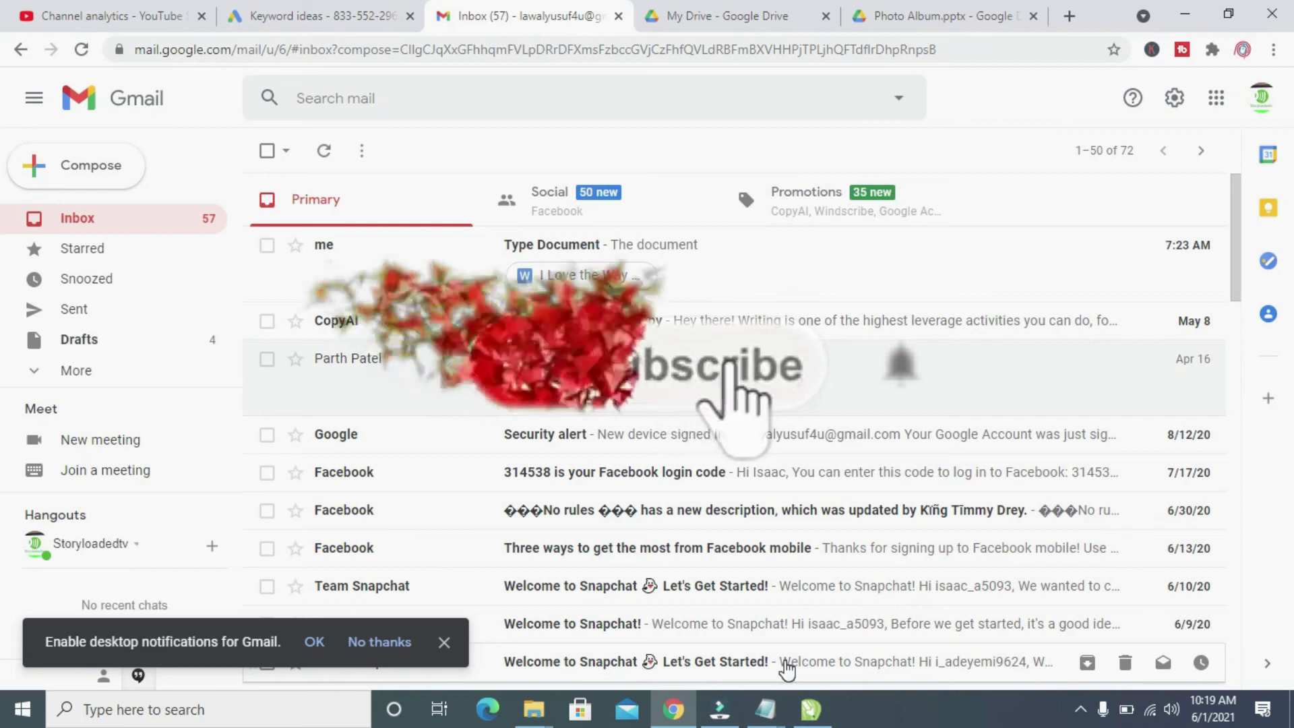